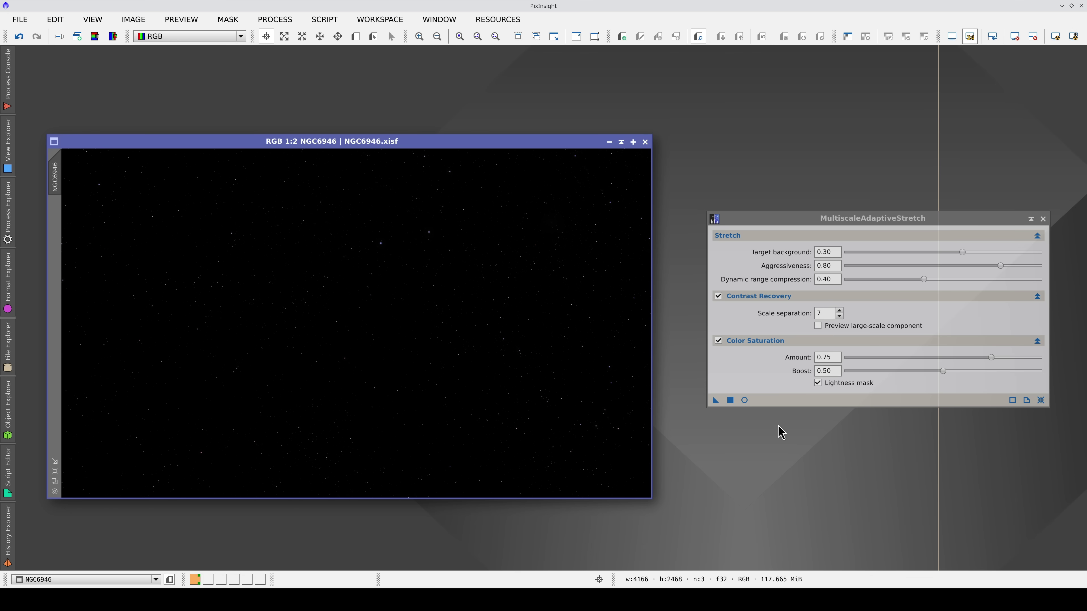
Apply the MultiscaleAdaptiveStretch instance to the NGC6946 image and the ngc3184 G and B channel images.
click(866, 222)
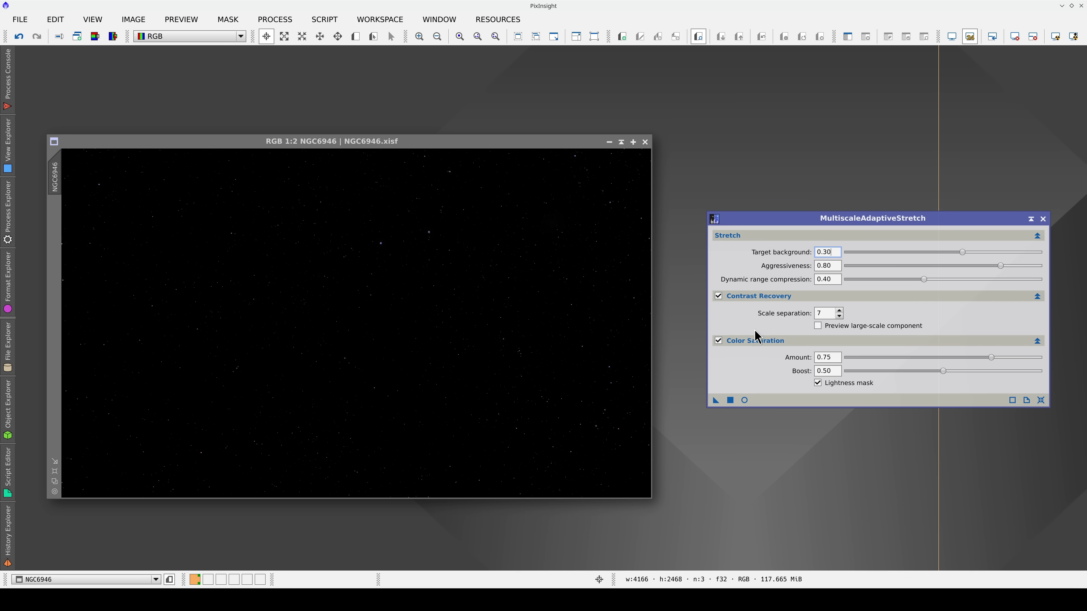
drag(716, 401, 541, 388)
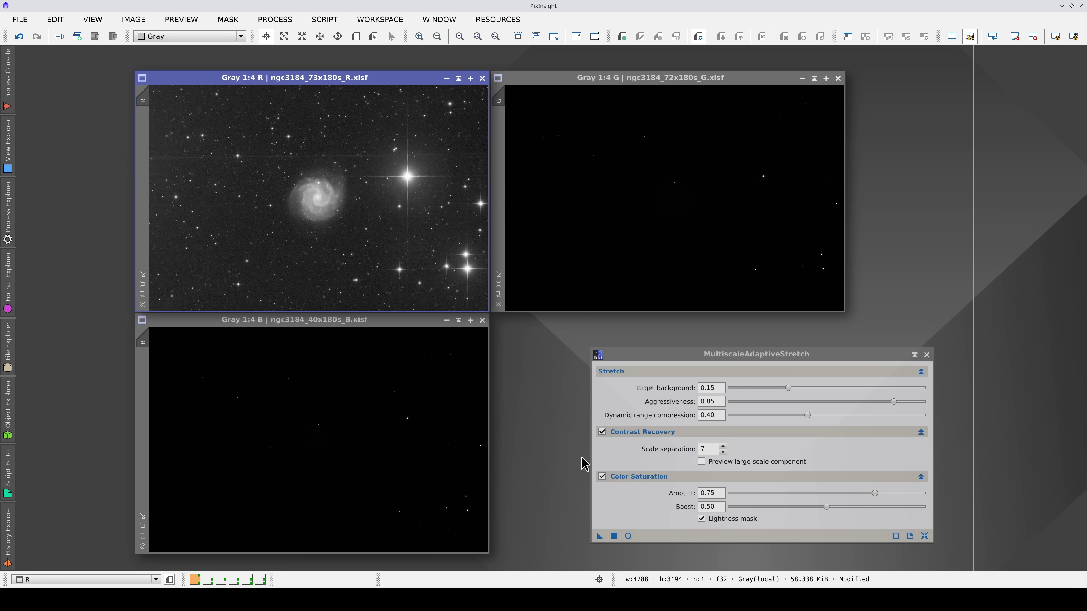
drag(599, 536, 592, 277)
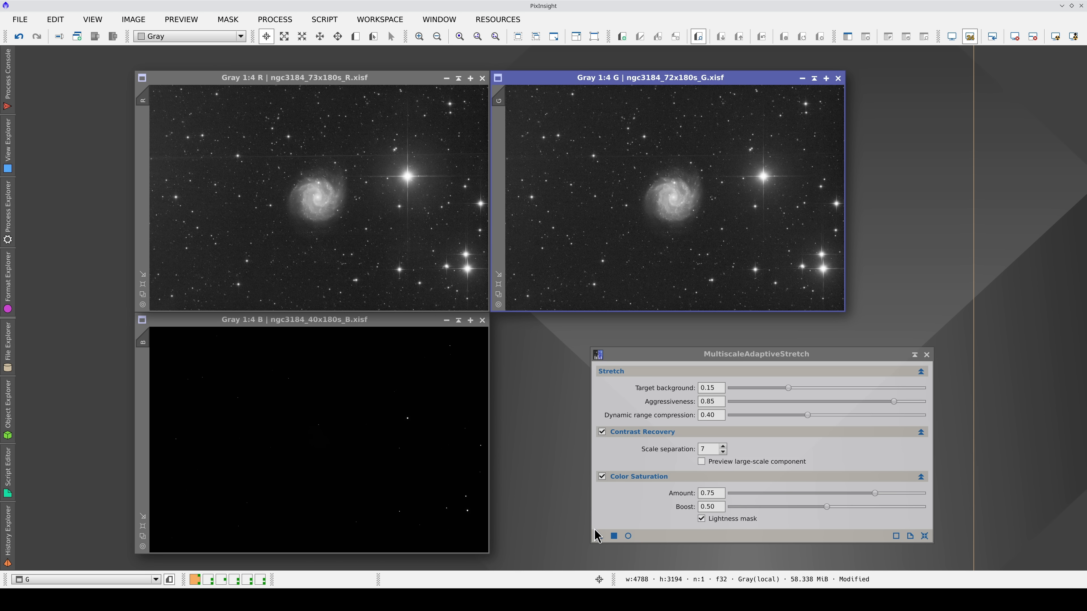
drag(598, 536, 448, 500)
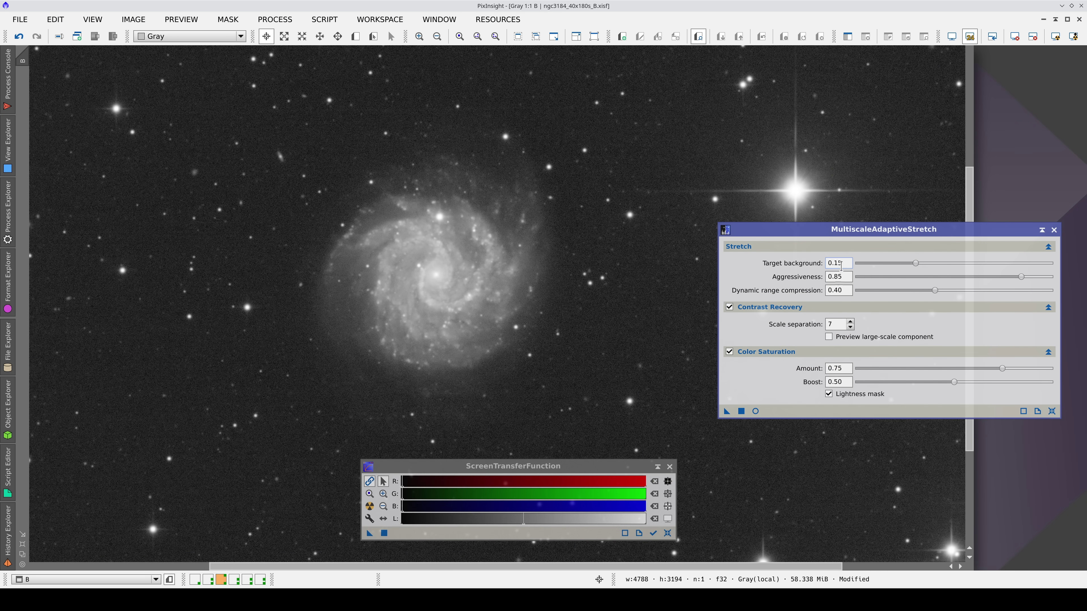
Give the B channel an automatic screen stretch with shadows clipping and 0.25 target background.
ctrl+click(371, 509)
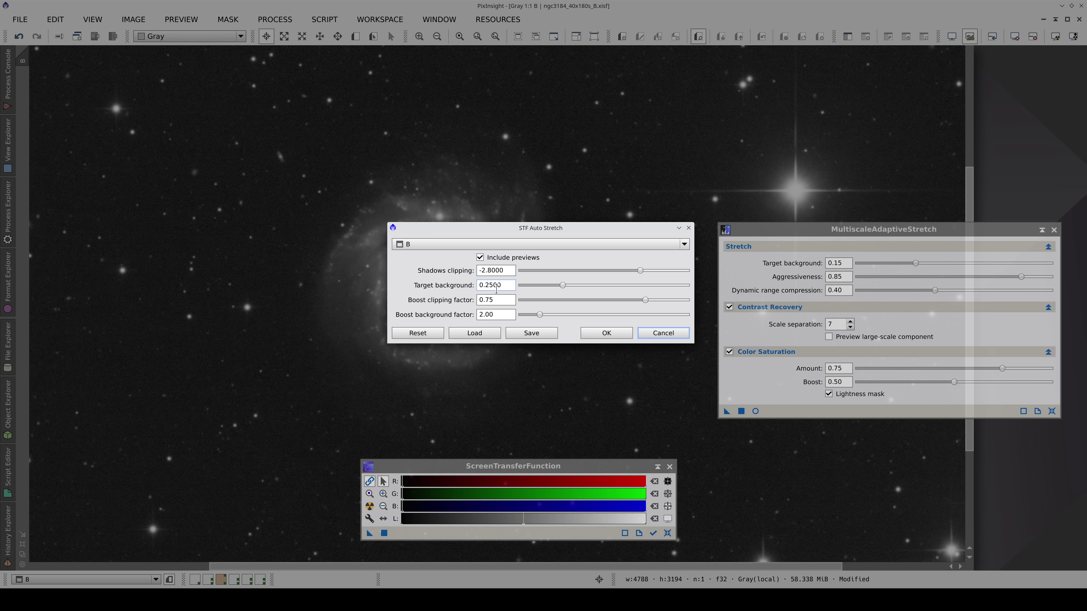
click(502, 271)
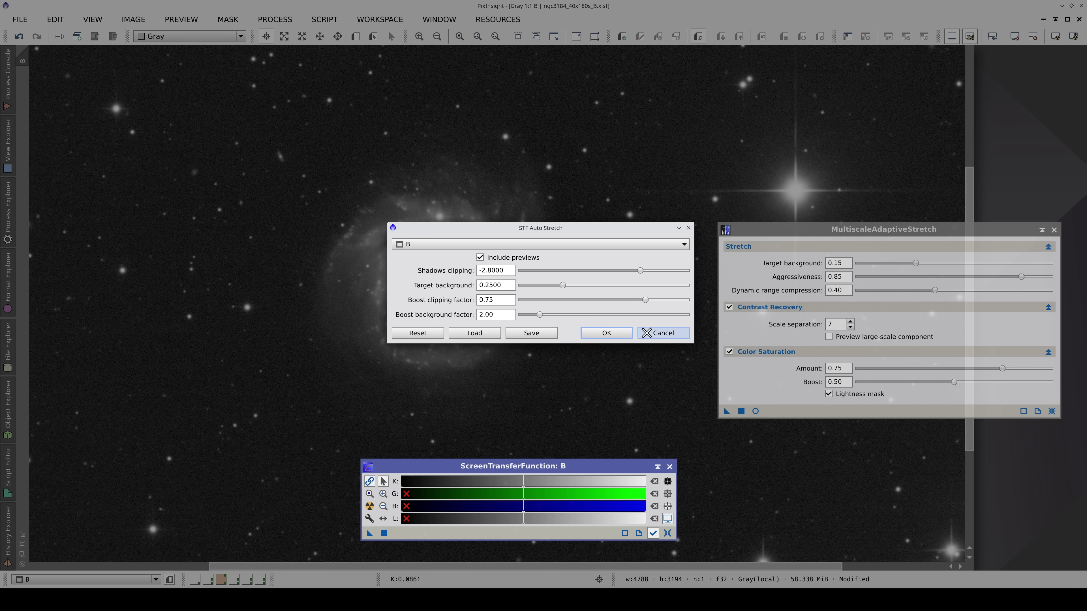
click(601, 332)
Inspect the Dynamic range compression value and toggle Color Saturation off and back on.
click(847, 290)
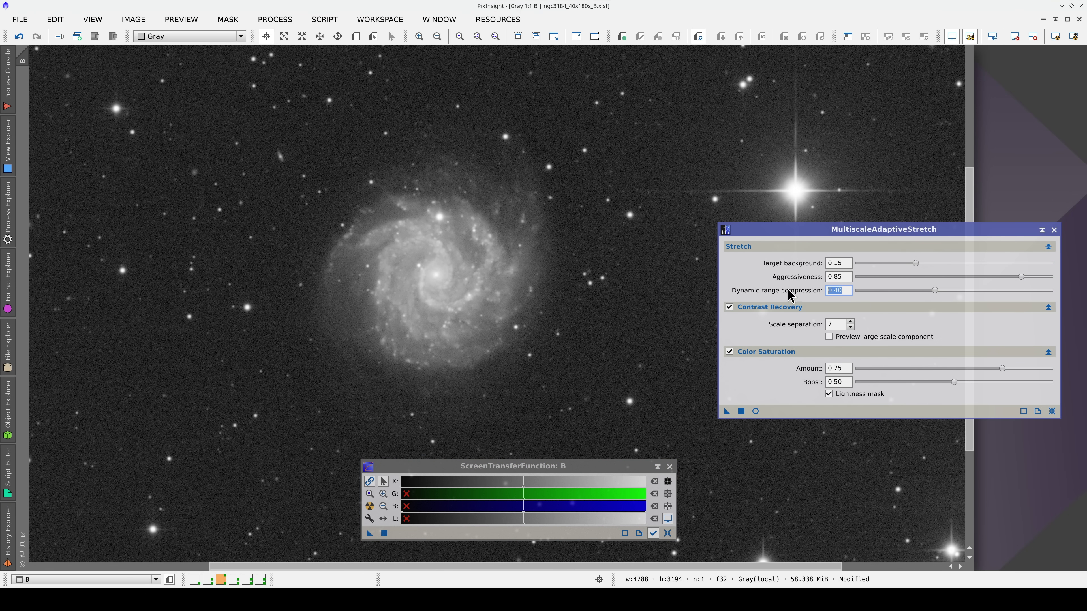
mouse_move(788, 295)
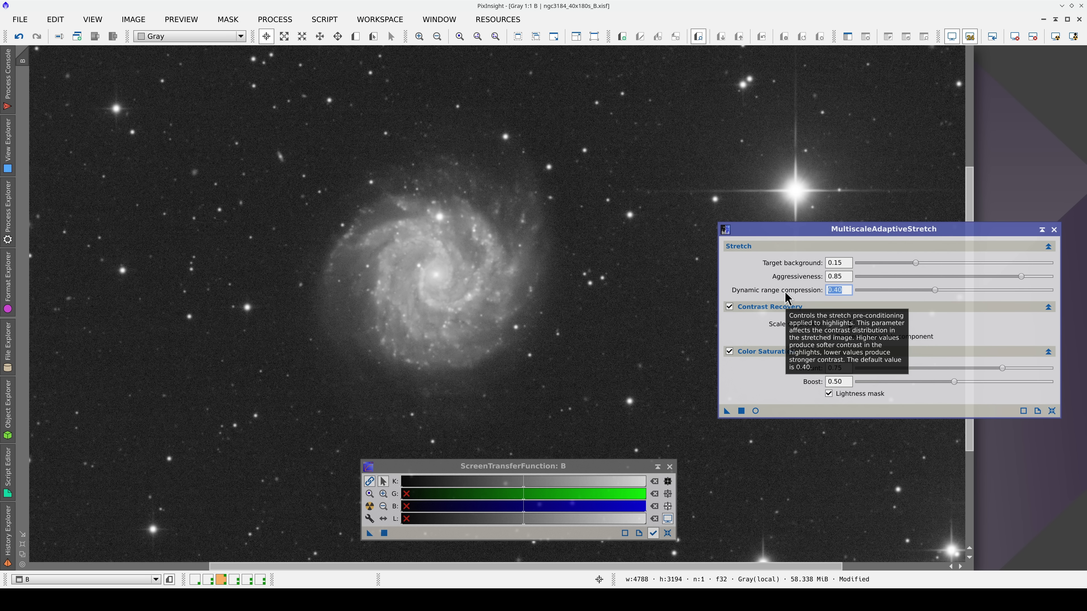
click(729, 352)
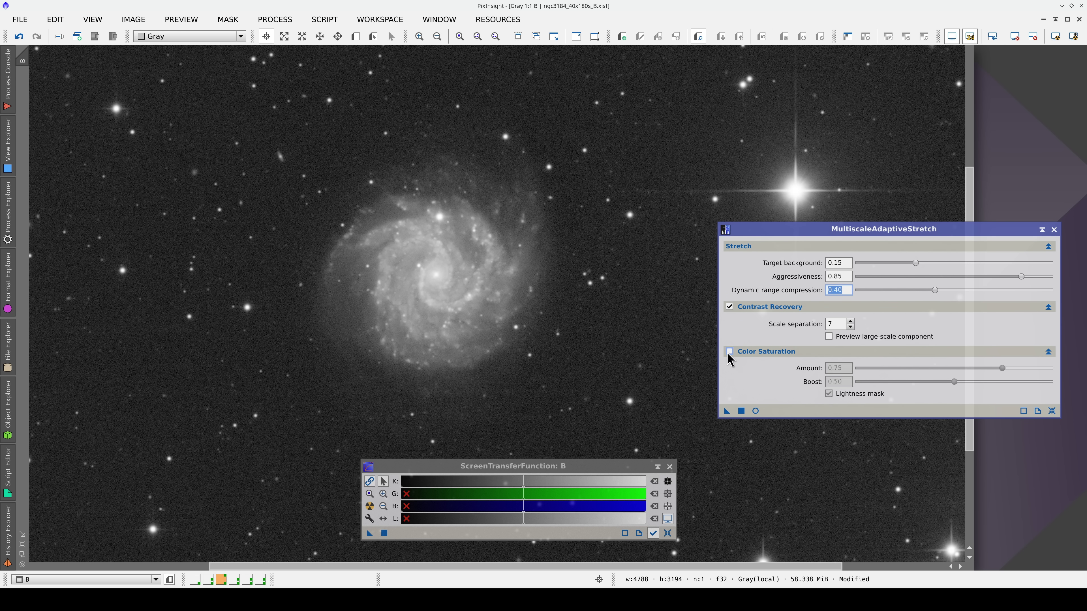
click(729, 352)
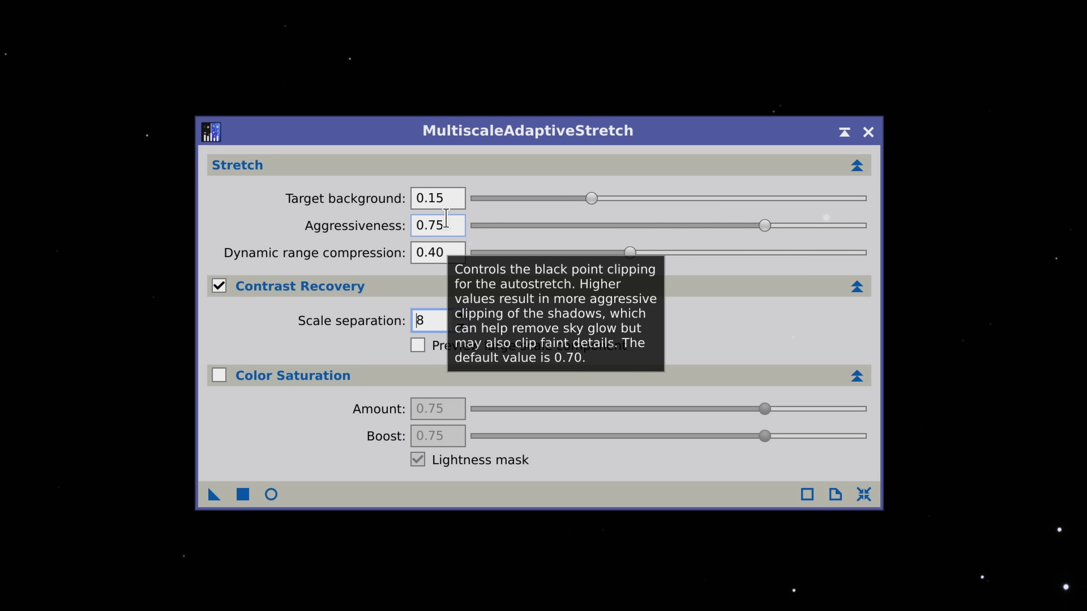
Replace the Target background value and raise Aggressiveness from 0.70 to about 0.77.
click(447, 198)
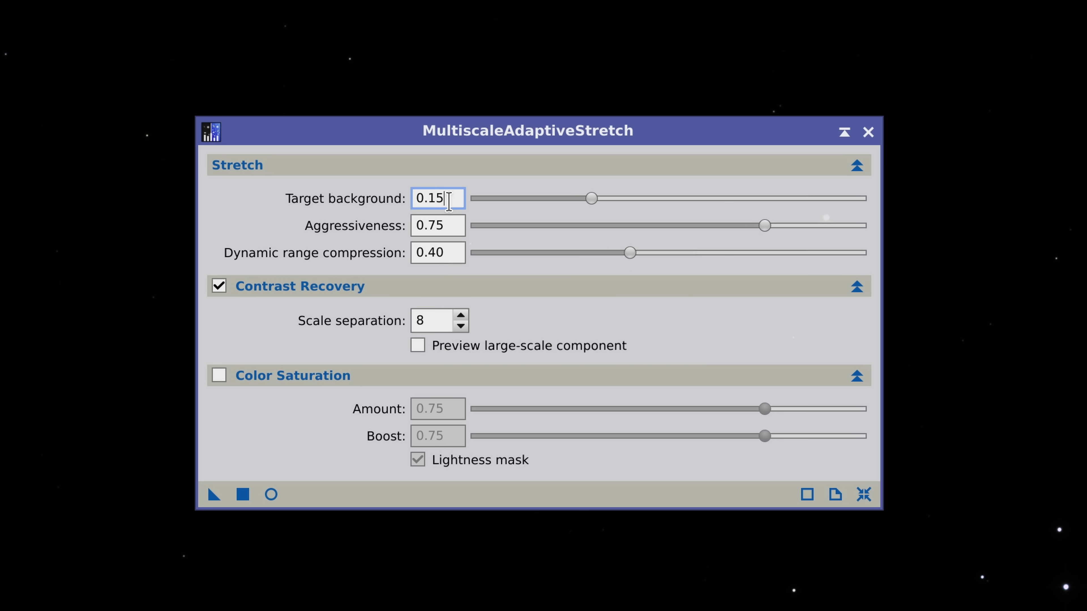
drag(447, 198, 389, 195)
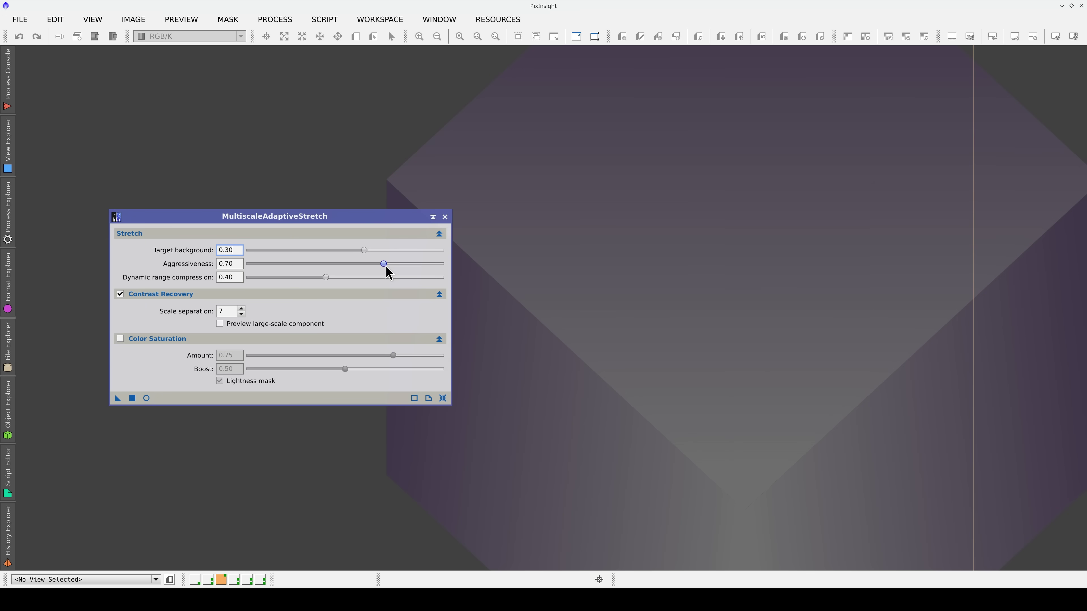
mouse_move(385, 264)
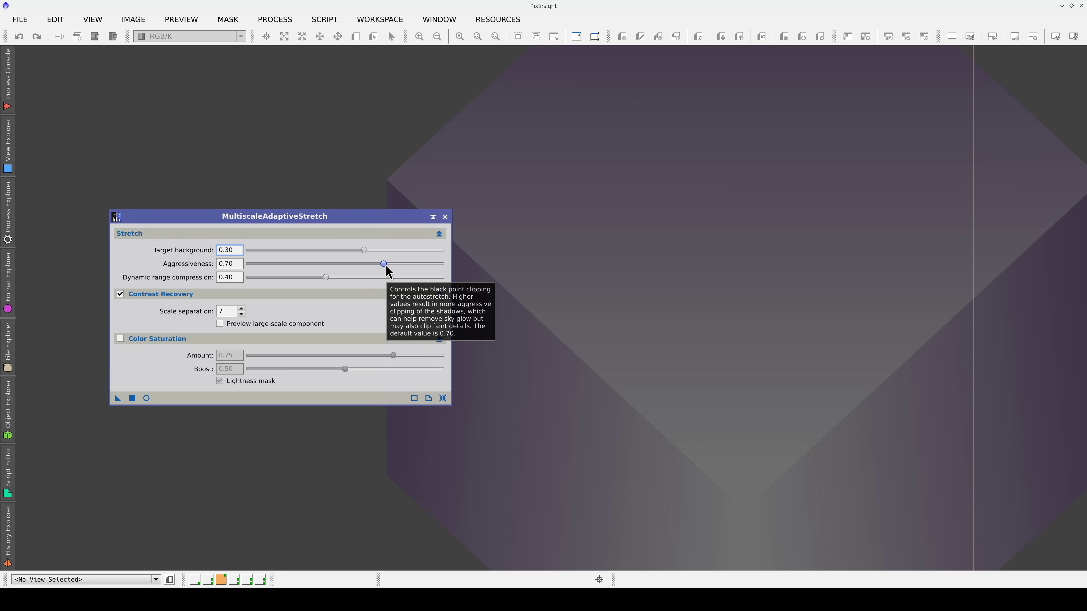
drag(385, 264, 431, 283)
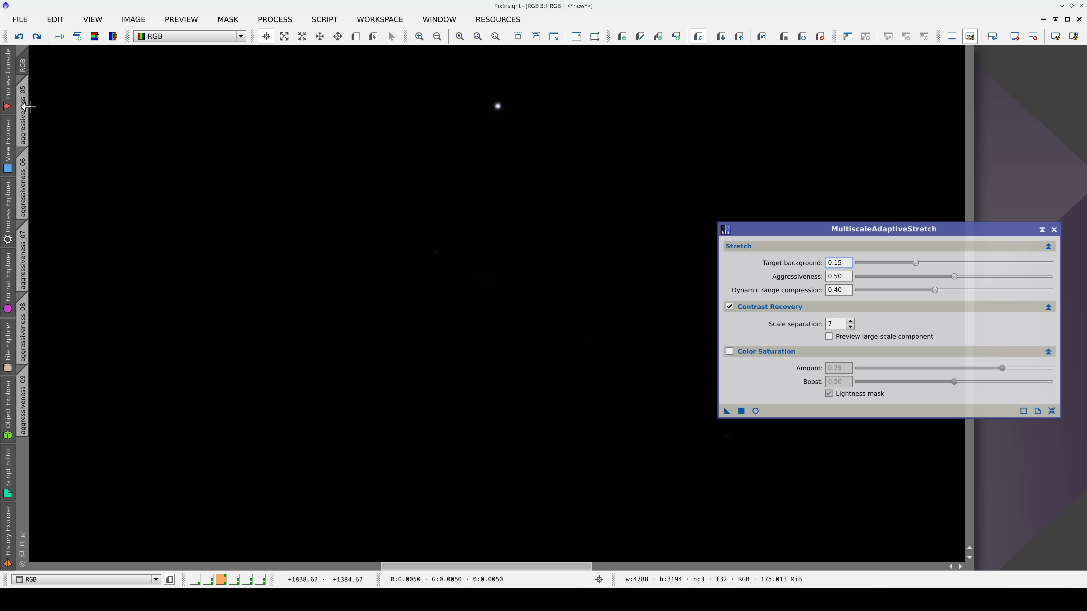
View the aggressiveness_05, _06, _07, _08 and _09 results in turn to compare Aggressiveness 0.5–0.9.
mouse_move(22, 173)
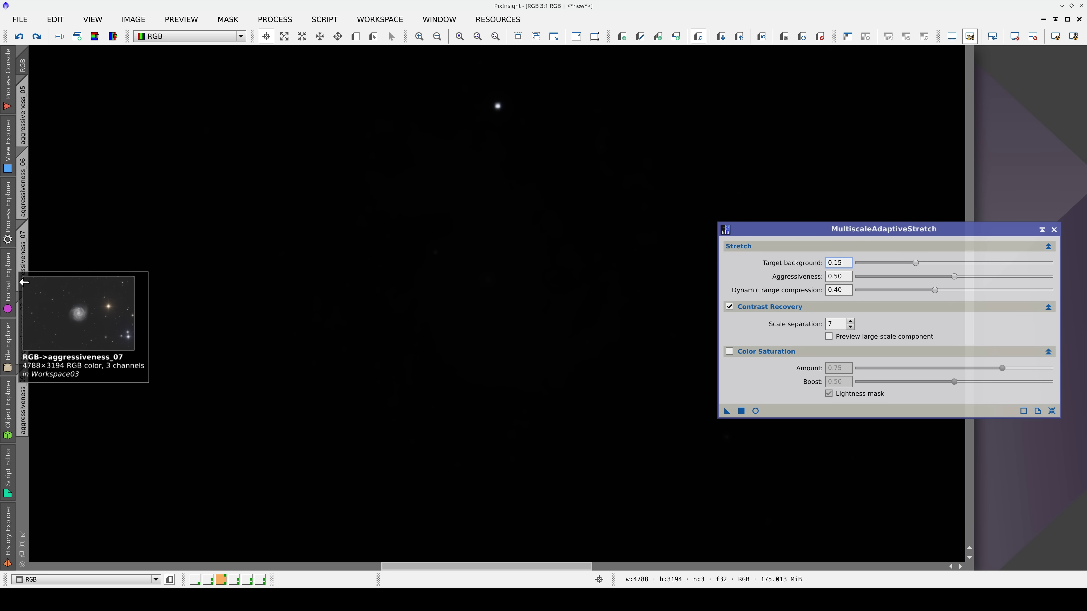
mouse_move(25, 378)
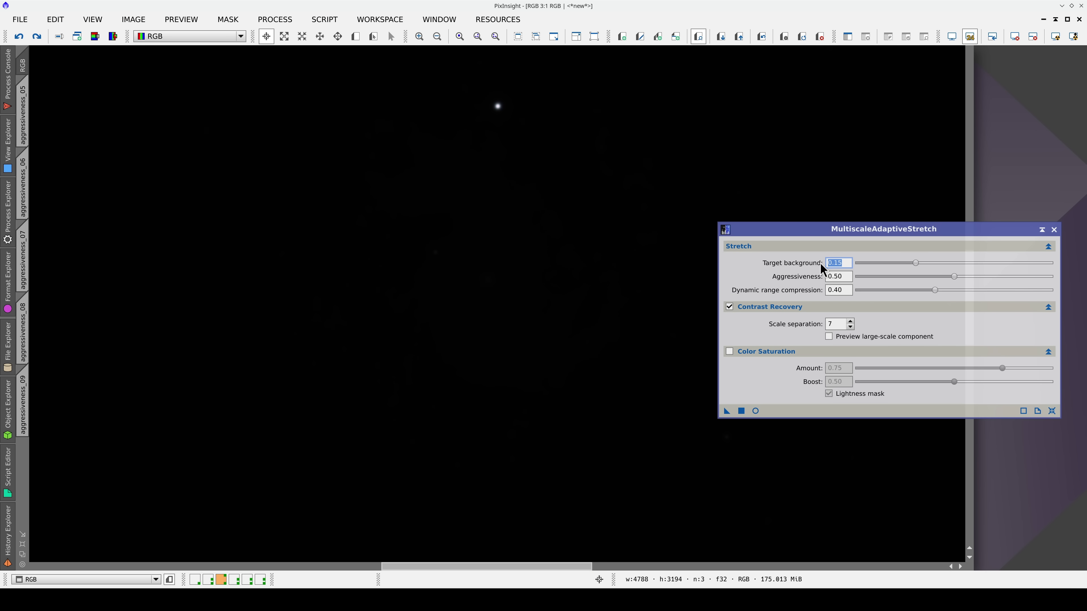
click(844, 276)
click(29, 103)
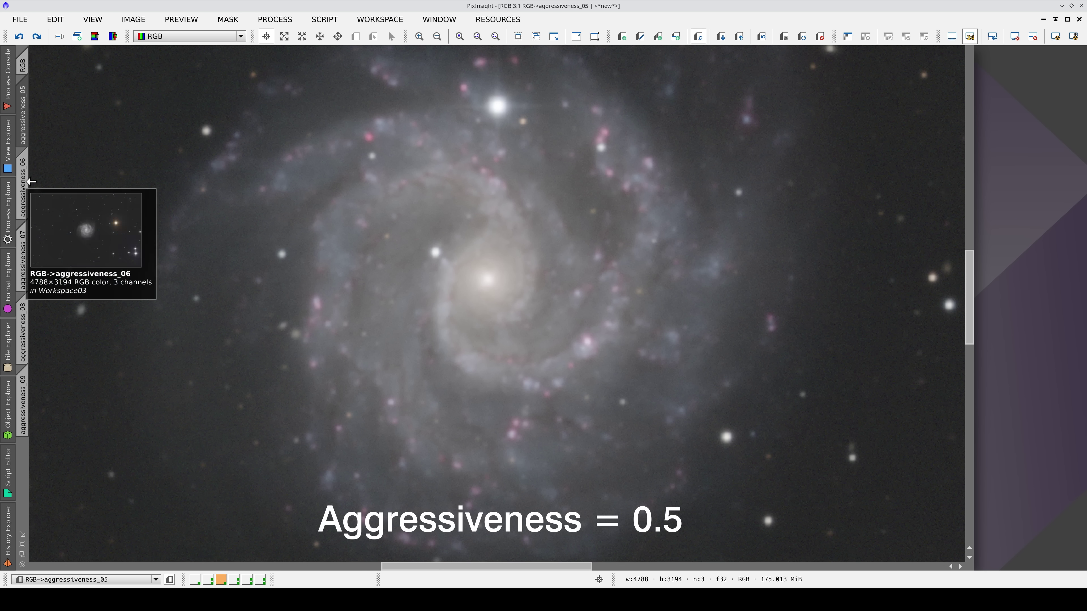
click(31, 182)
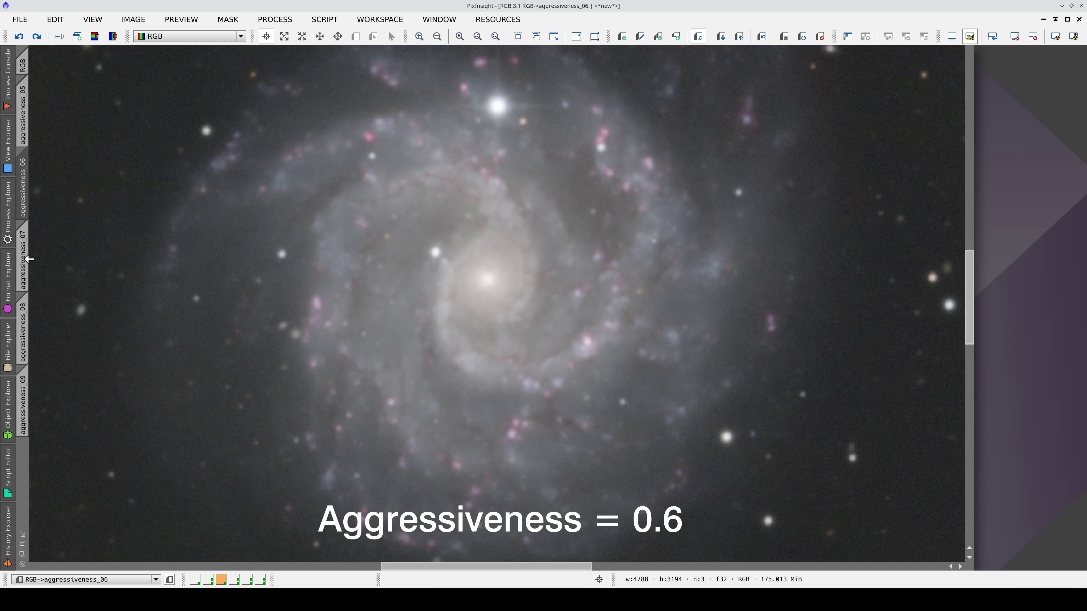
click(29, 259)
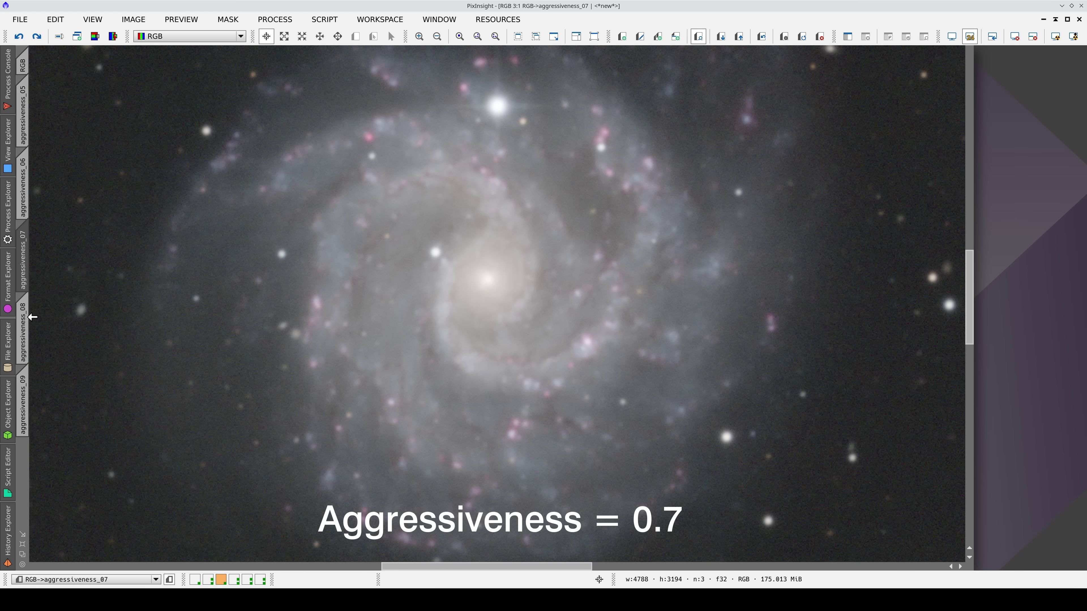
click(30, 335)
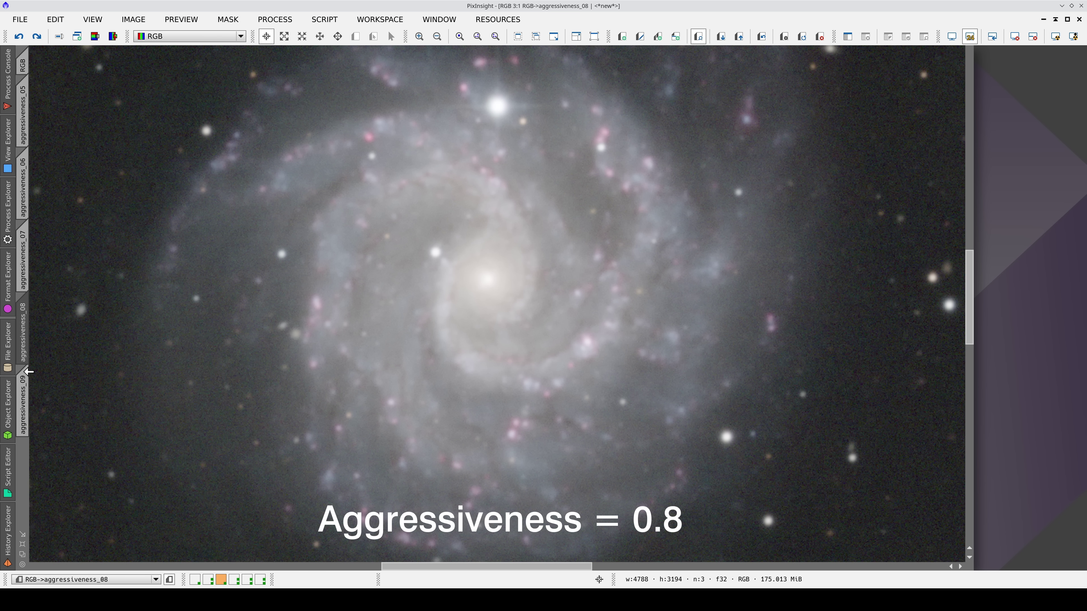
click(27, 412)
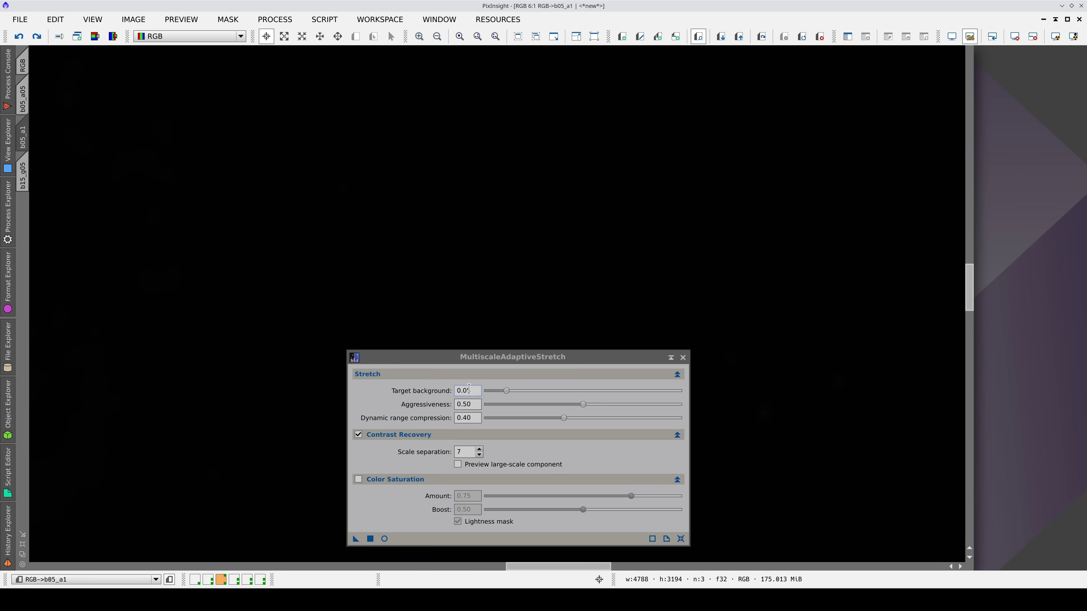
Stretch the b05_a1 view with Target background 0.05 and Aggressiveness 1.00.
mouse_move(474, 393)
mouse_down()
mouse_move(449, 391)
mouse_move(464, 404)
mouse_up()
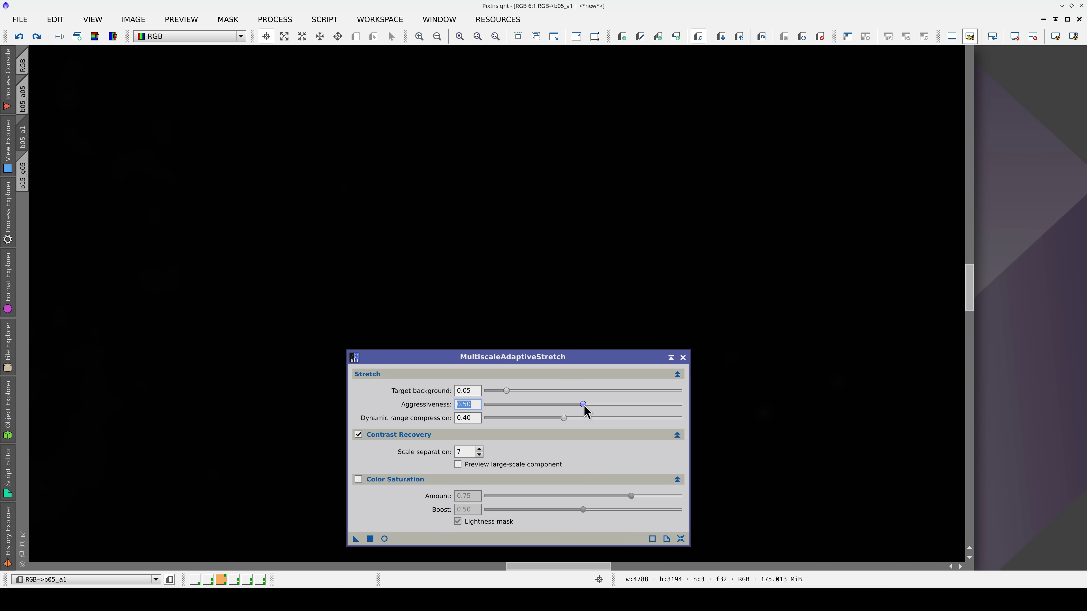
drag(584, 406, 691, 406)
drag(356, 539, 299, 495)
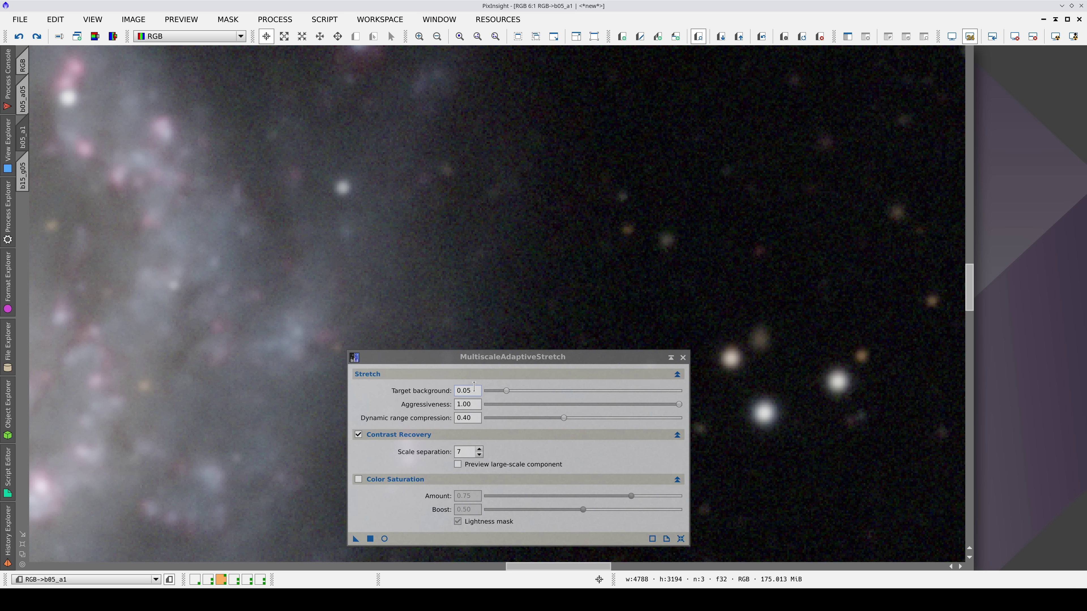
Stretch the b15_g05 view with Target background 0.15 and Aggressiveness 0.50.
drag(506, 390, 544, 391)
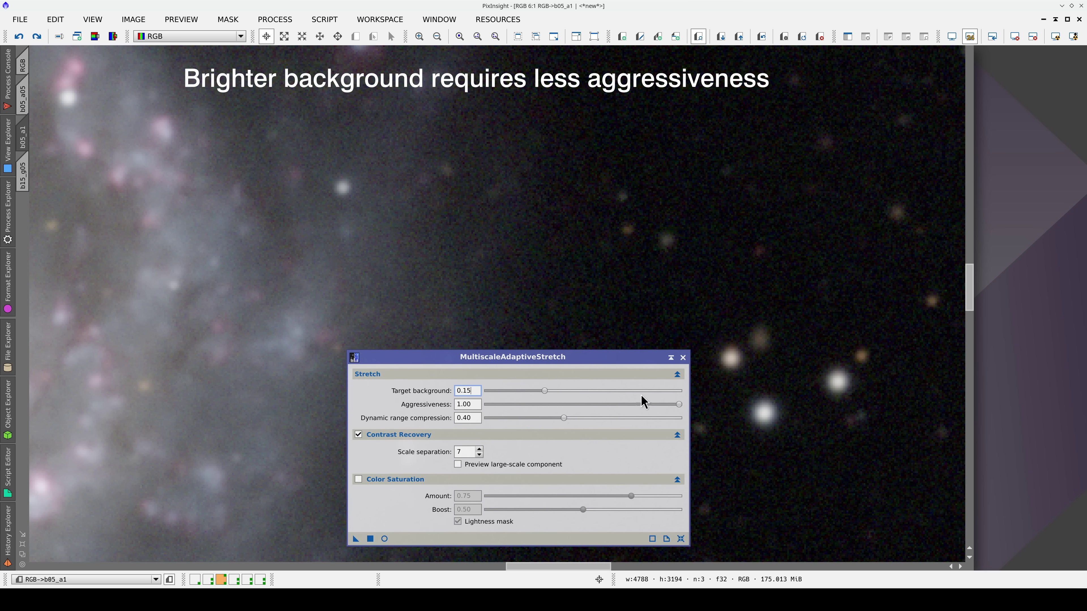
drag(679, 404, 594, 404)
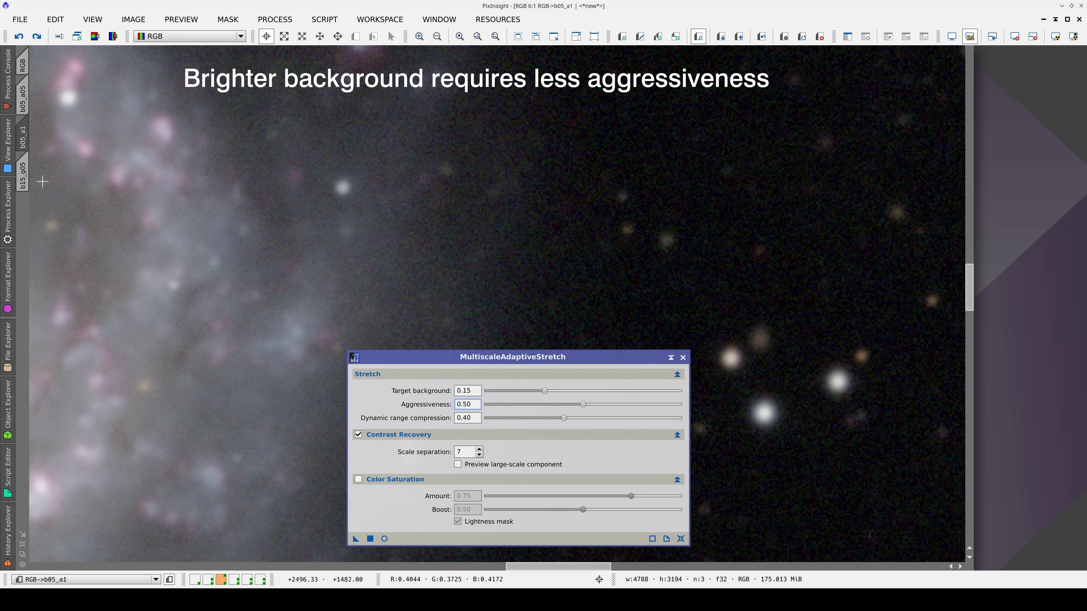
click(26, 172)
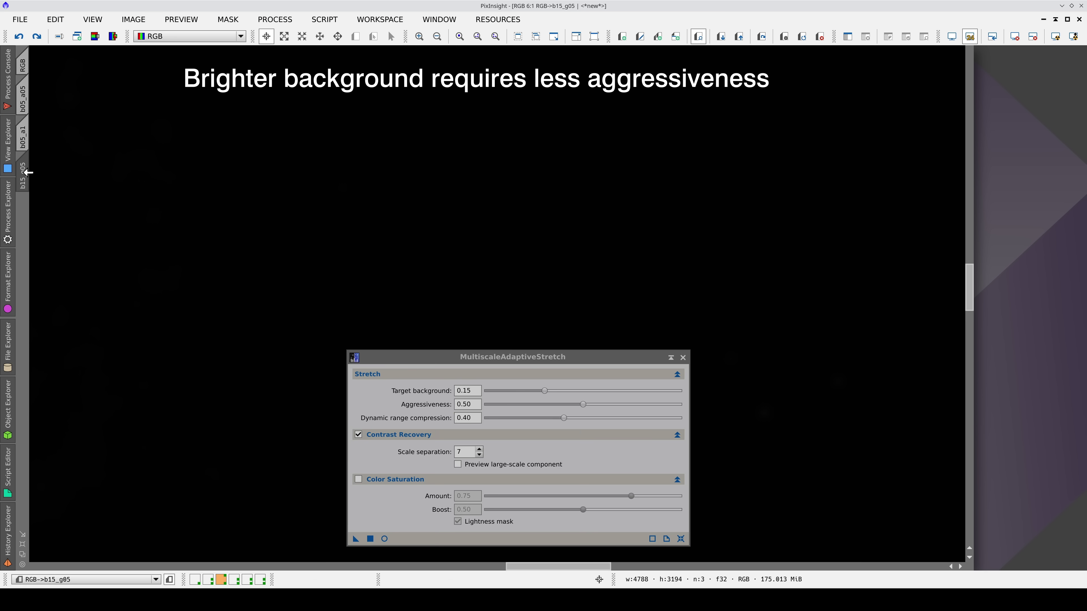
click(371, 539)
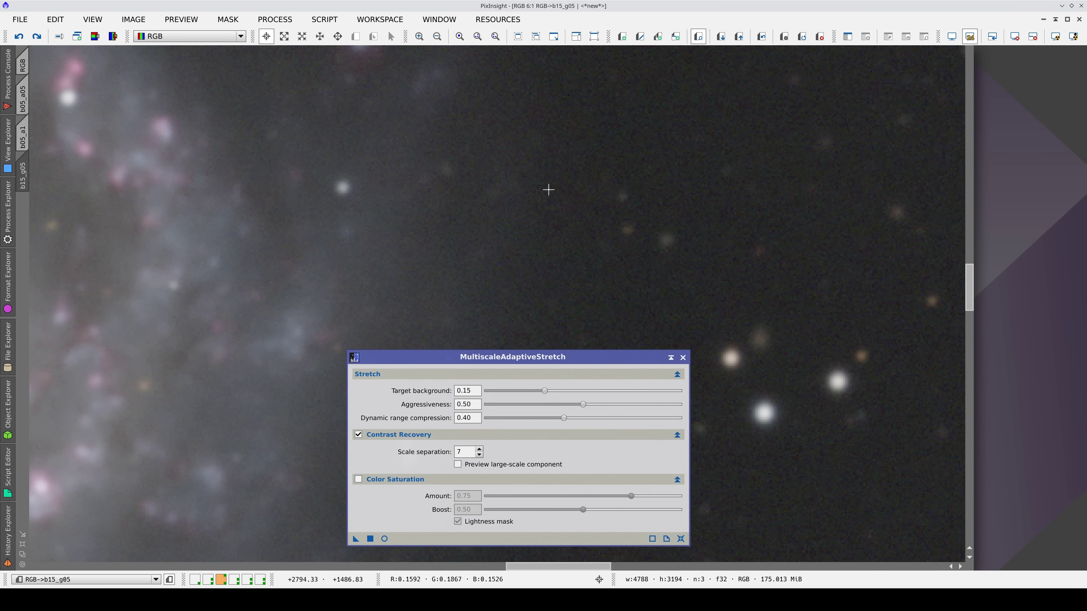
Flip between the b05_a1 and b15_g05 results to compare them.
key(ctrl+Page_Up)
key(ctrl+Page_Down)
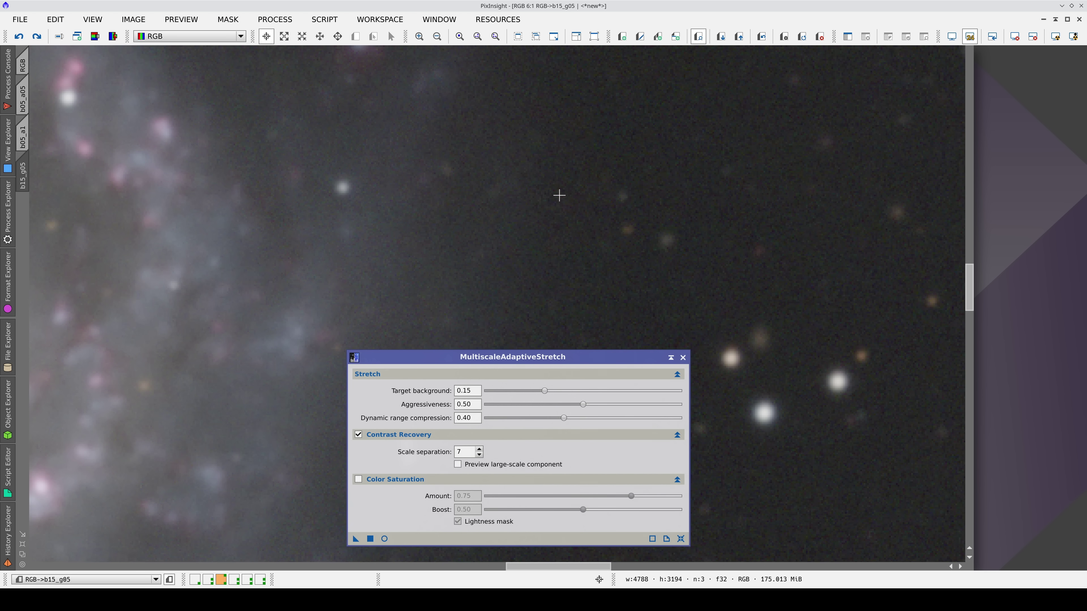
key(ctrl+Page_Up)
key(ctrl+Page_Down)
Apply the stretch to the MAS view with contrast recovery turned off.
key(ctrl+Page_Up)
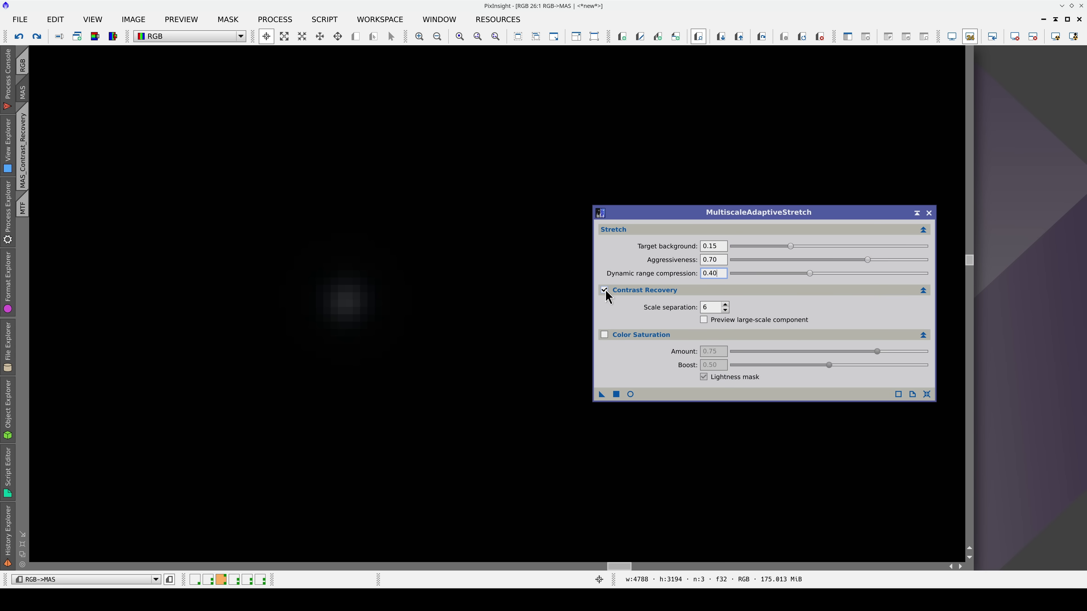
click(604, 290)
drag(601, 394, 507, 368)
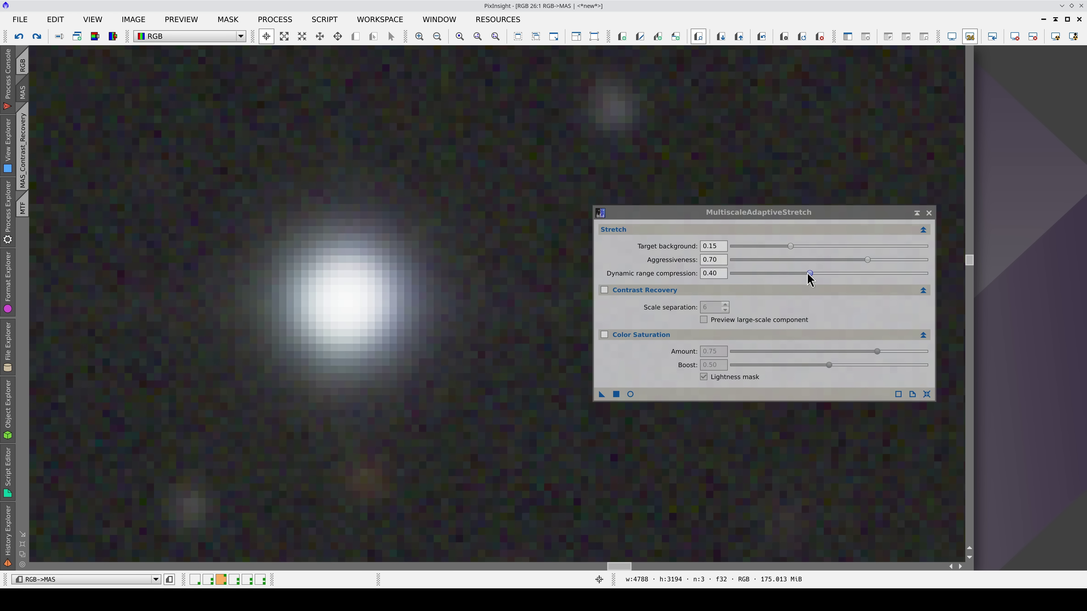
Restretch the MAS preview with dynamic range compression 0.60 and zoom to the galaxy.
drag(808, 274, 845, 283)
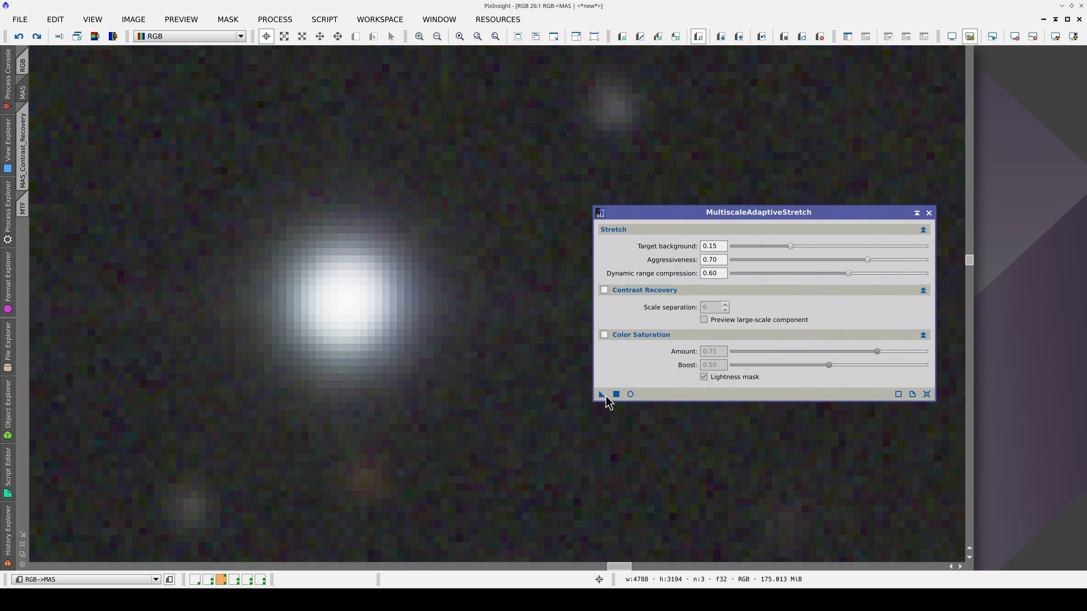
drag(606, 399, 551, 390)
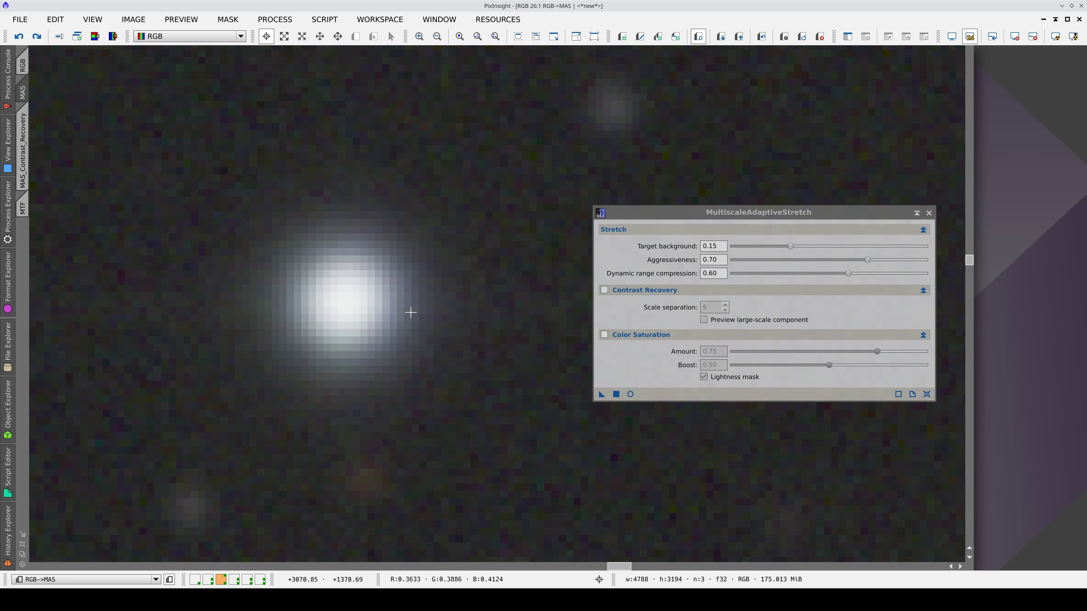
scroll(363, 274, down, 2)
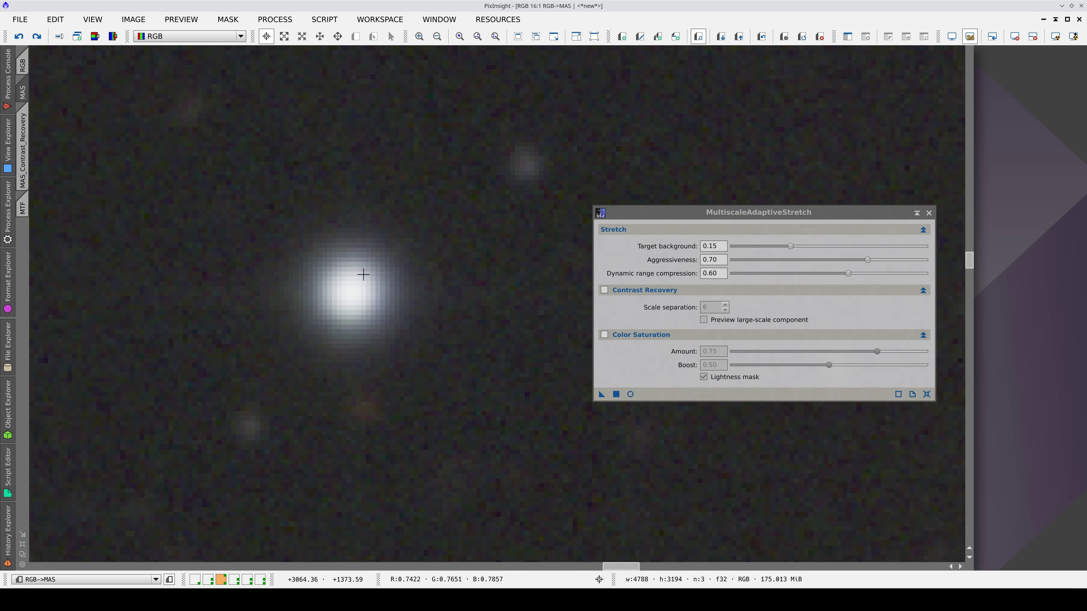
scroll(363, 274, down, 5)
drag(288, 304, 353, 304)
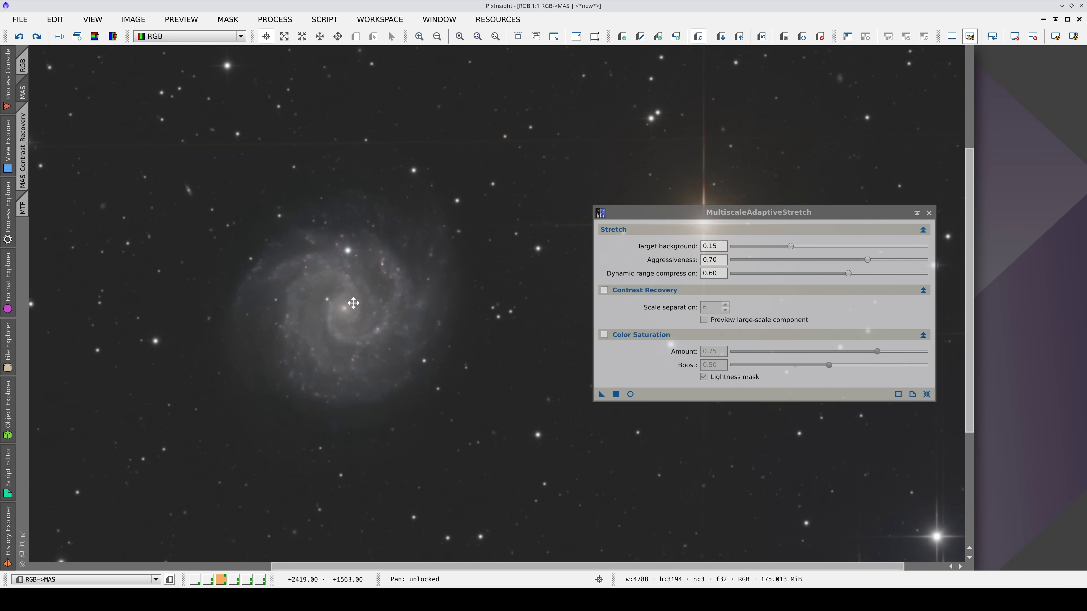
scroll(353, 303, up, 1)
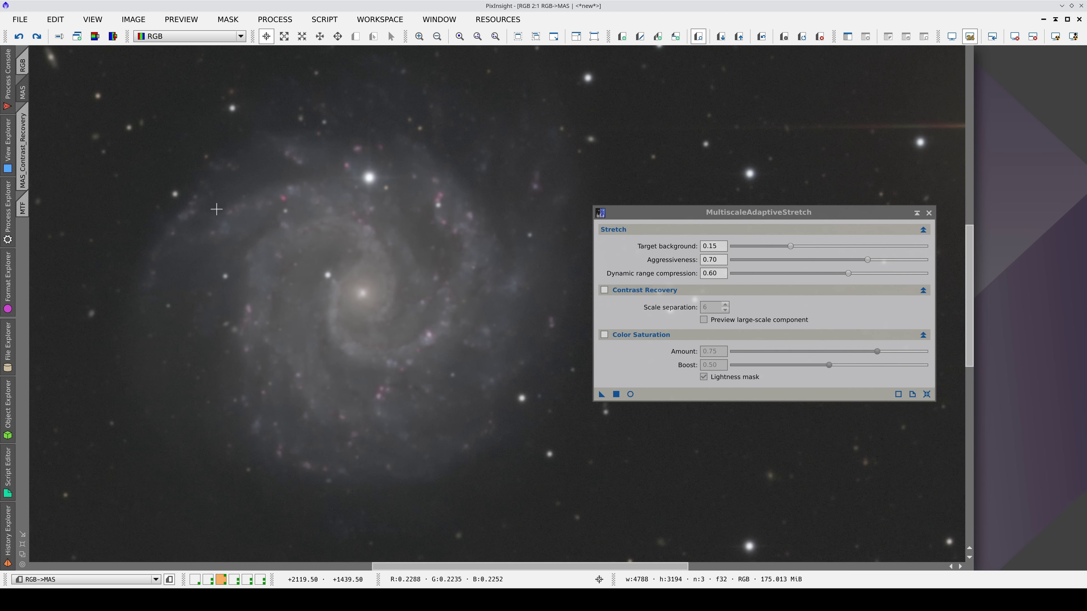
Stretch MAS_Contrast_Recovery with contrast recovery at scale separation 6, then compare against the MTF version.
click(25, 120)
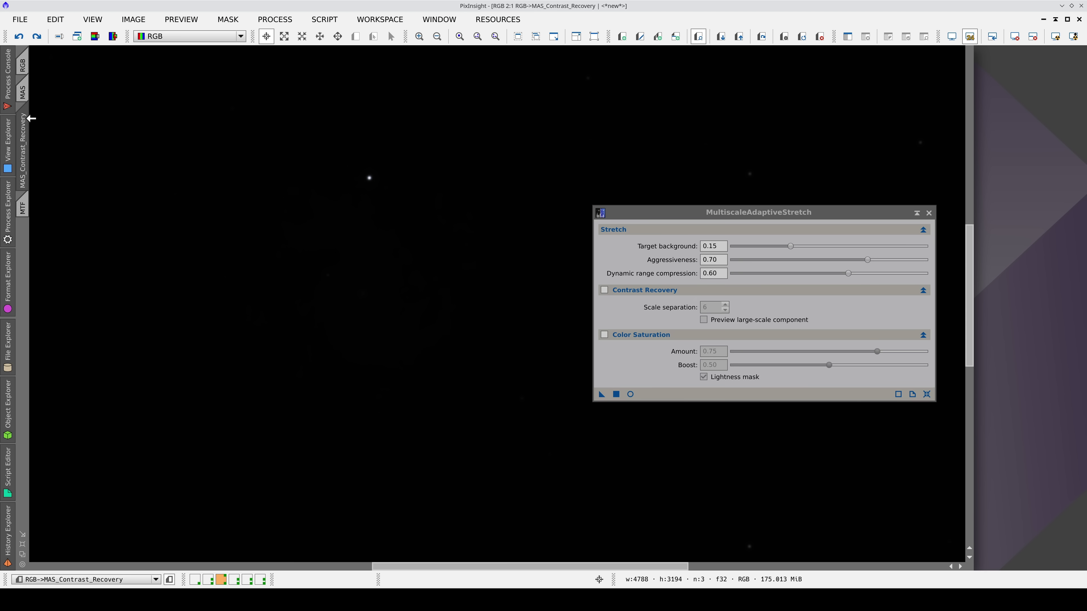
click(604, 290)
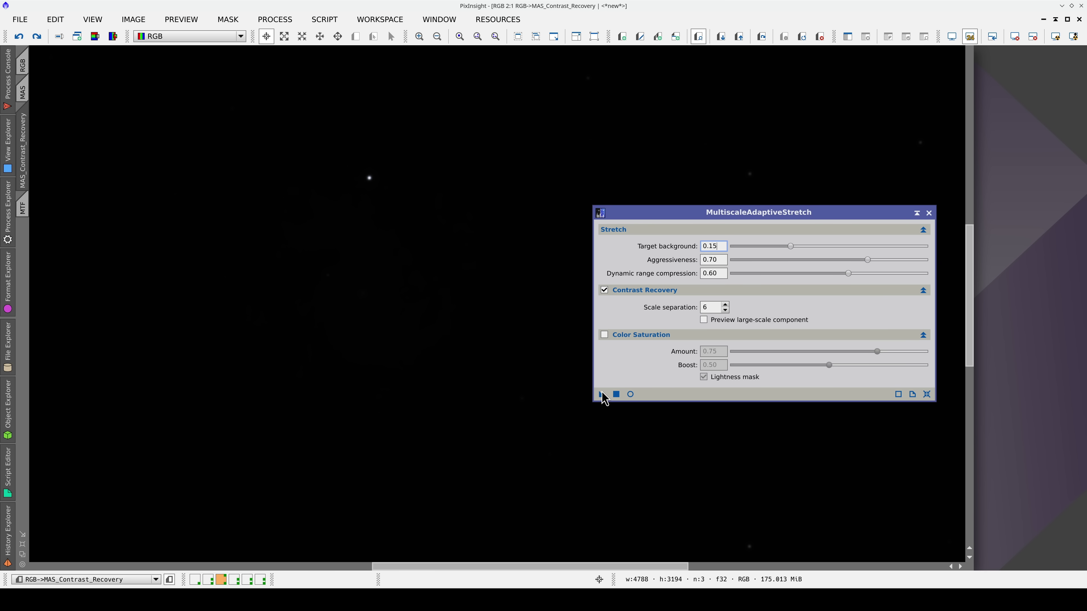
drag(602, 394, 557, 390)
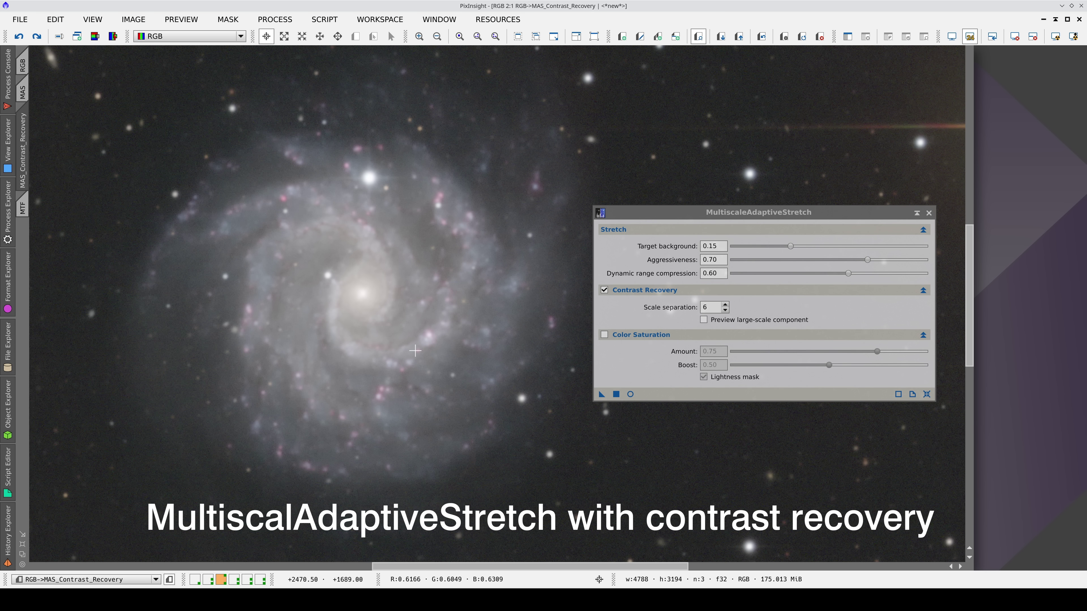
click(29, 209)
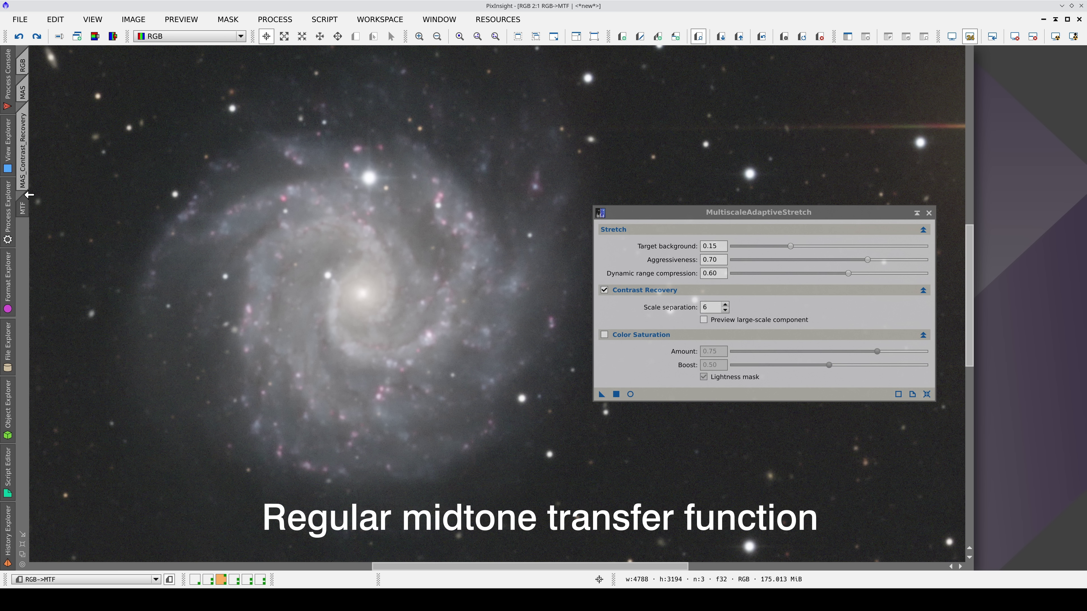
click(24, 184)
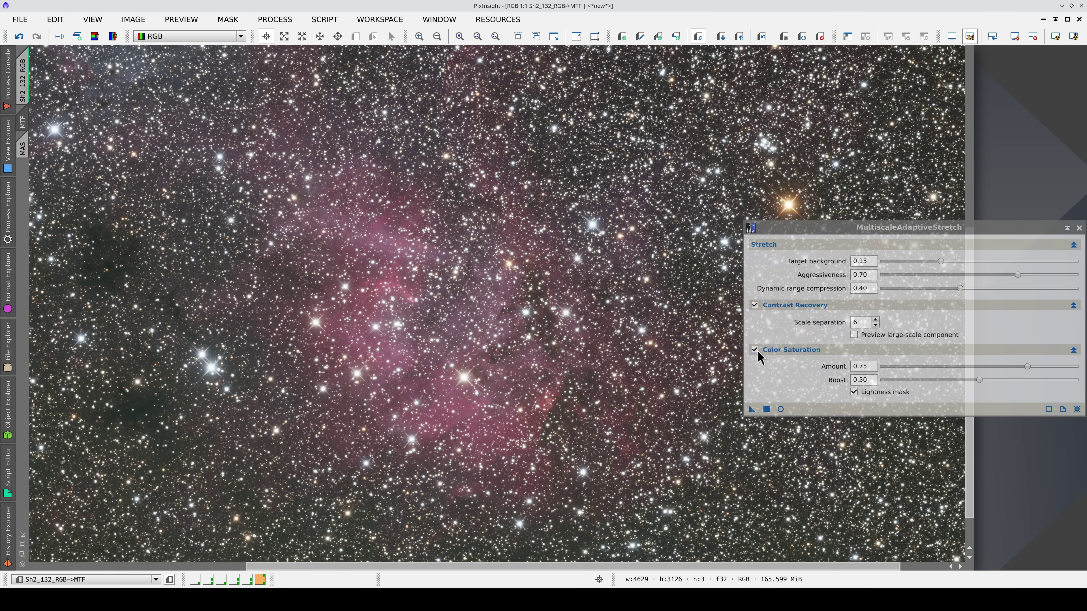
Stretch the nebula's MAS preview with colour saturation off and target background 0.25, then zoom in.
click(764, 346)
drag(941, 262, 980, 266)
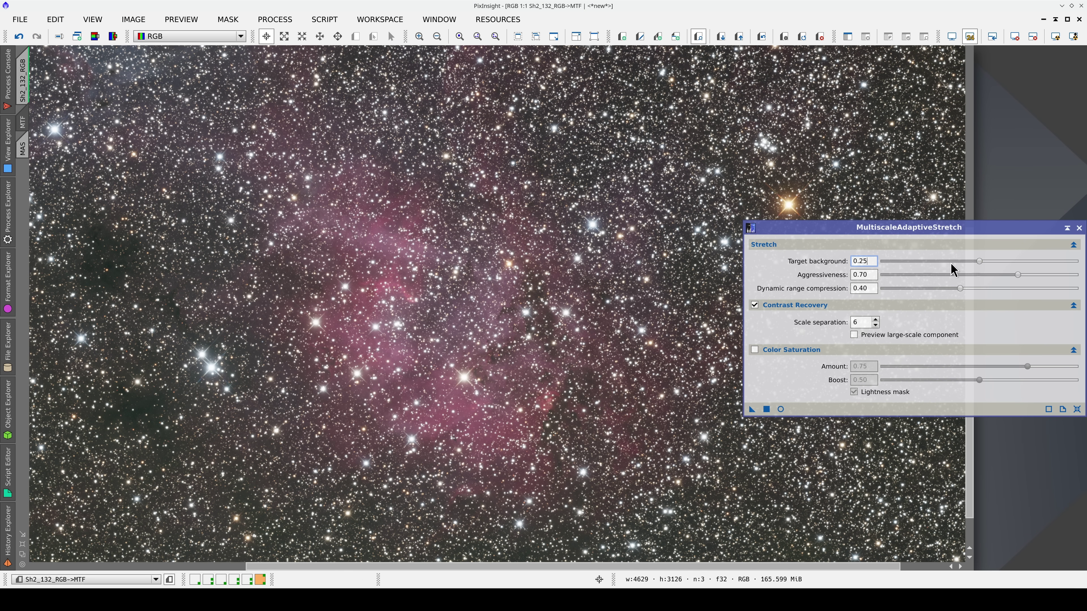
click(22, 149)
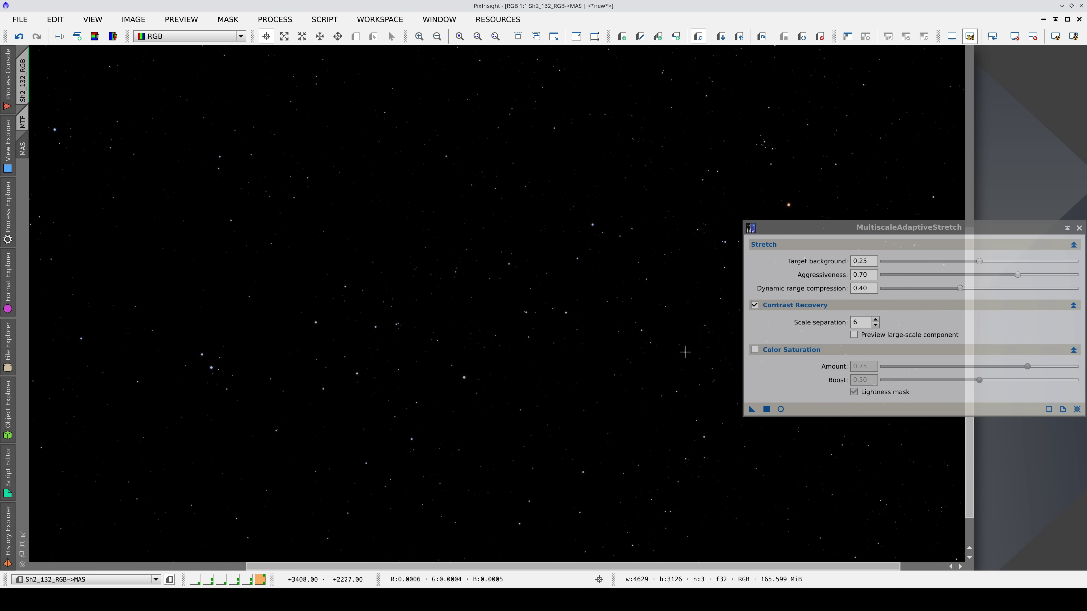
click(766, 408)
click(766, 409)
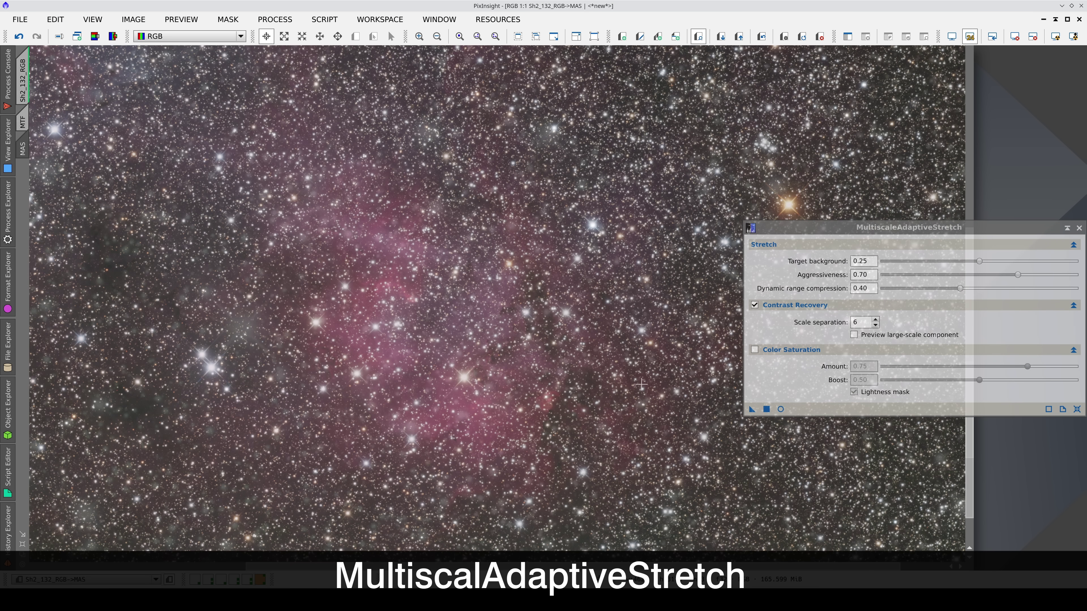
scroll(575, 401, up, 2)
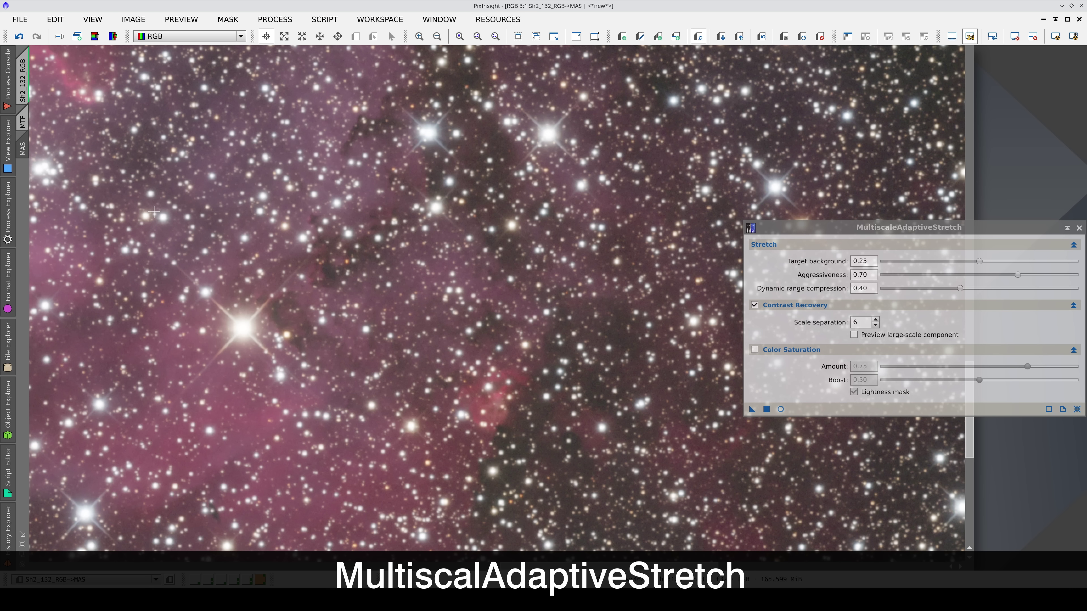
scroll(158, 188, up, 3)
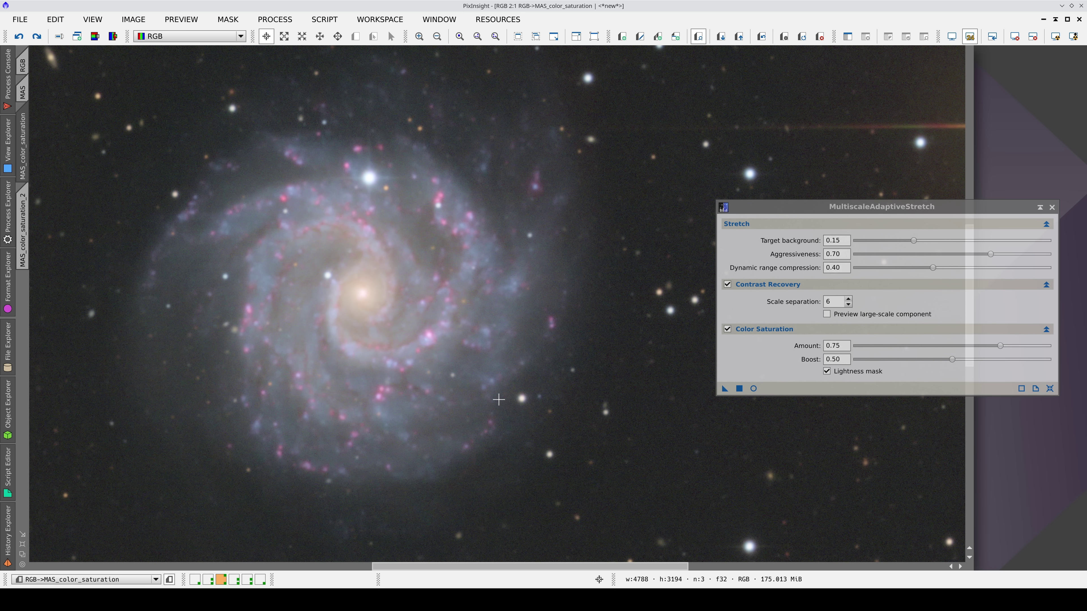
Stretch MAS_color_saturation with boost 0.15 and compare it with the unsaturated version.
drag(951, 360, 888, 370)
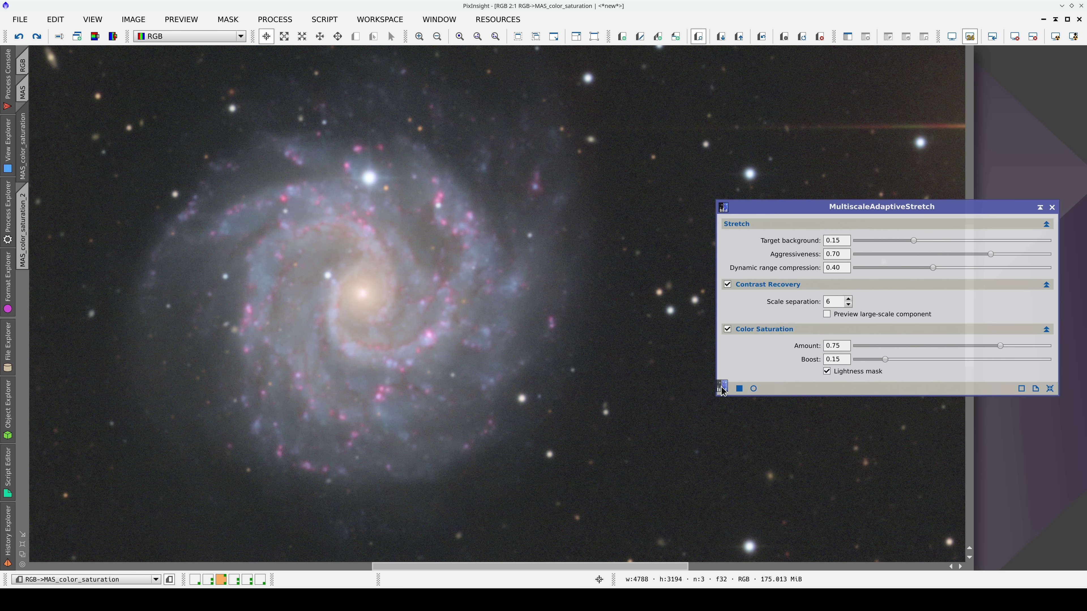
drag(724, 389, 679, 380)
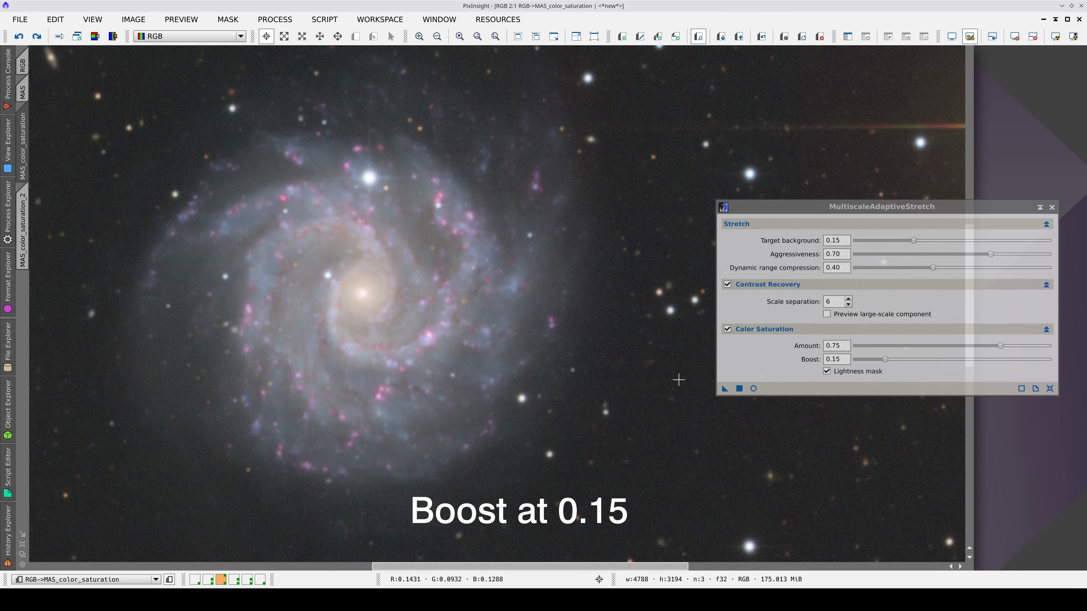
key(ctrl+Page_Up)
key(ctrl+Page_Down)
key(ctrl+Page_Up)
key(ctrl+Page_Down)
key(ctrl+Page_Up)
key(ctrl+Page_Down)
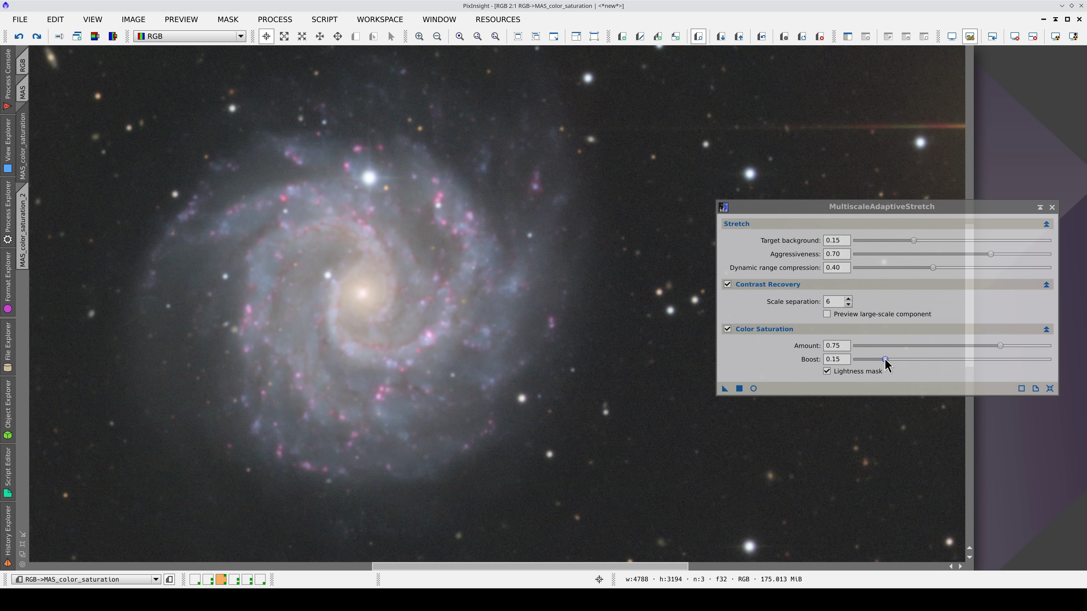
Stretch MAS_color_saturation_2 with boost 0.85 and compare it with the boost 0.15 result.
drag(884, 359, 1018, 360)
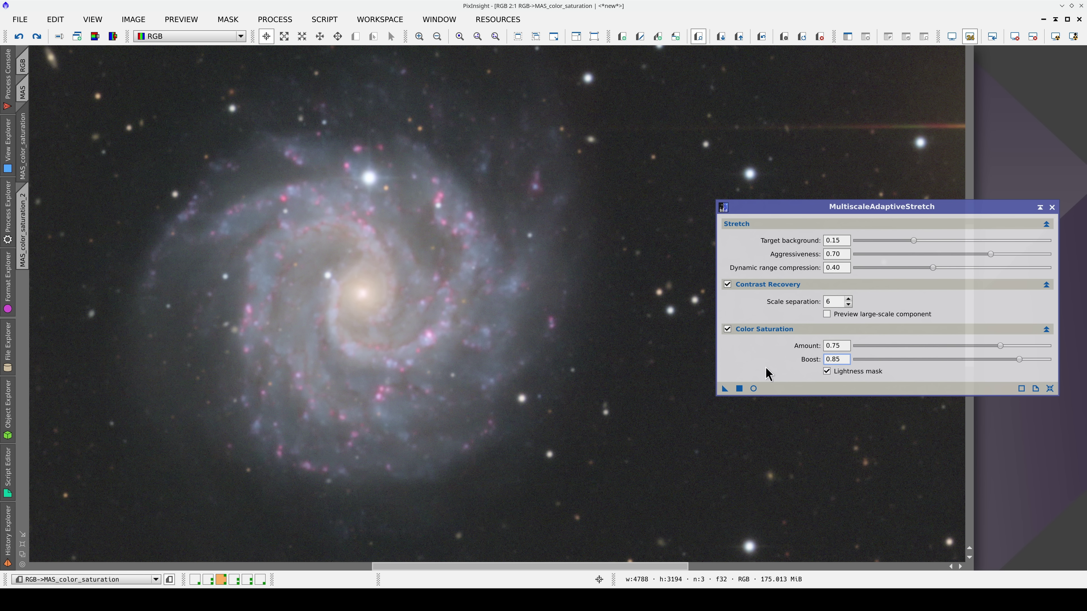
drag(724, 388, 77, 234)
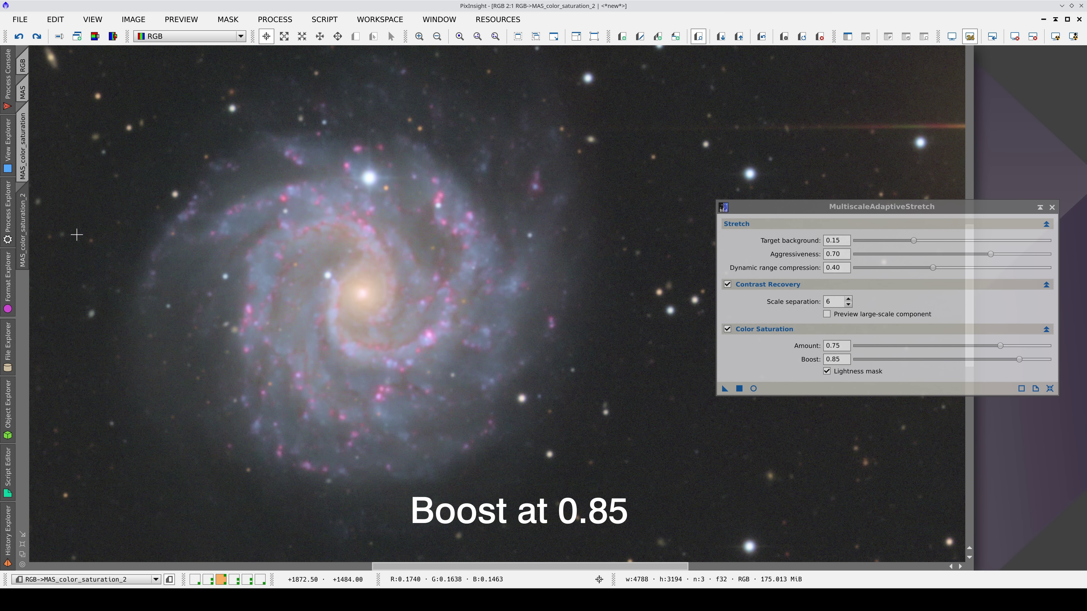
key(ctrl+Tab)
key(ctrl+Tab)
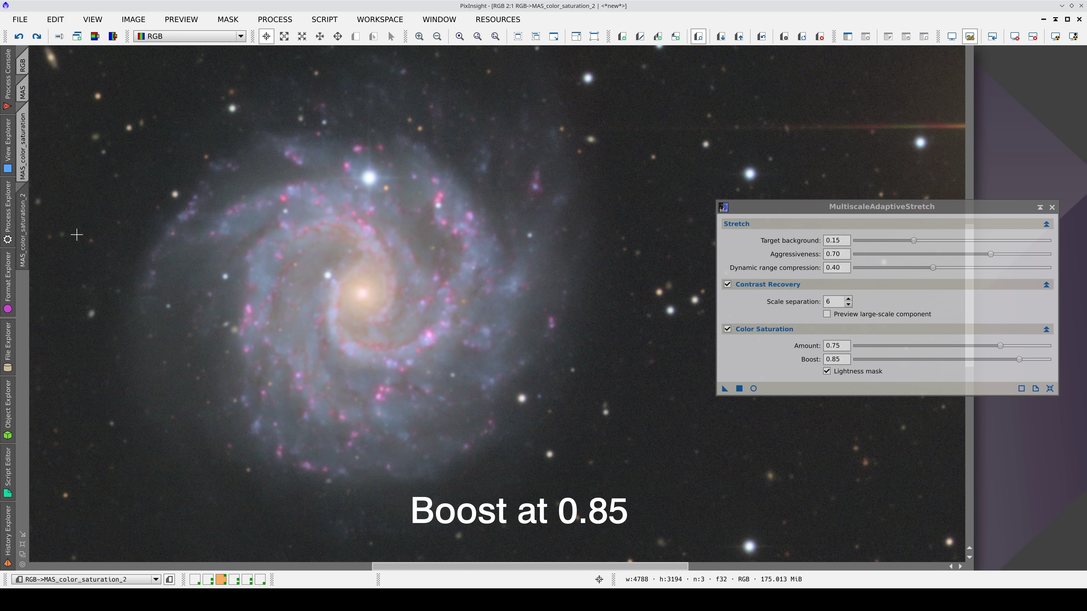
key(ctrl+Tab)
key(ctrl+Tab)
key(ctrl+Tab)
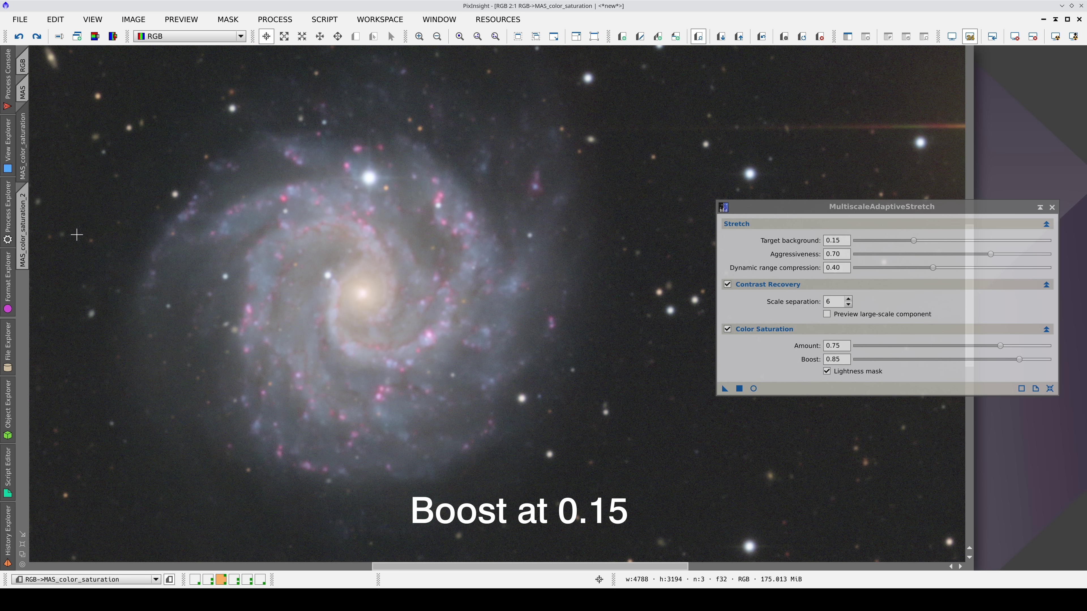
key(ctrl+Tab)
key(ctrl+Tab)
key(ctrl+Tab)
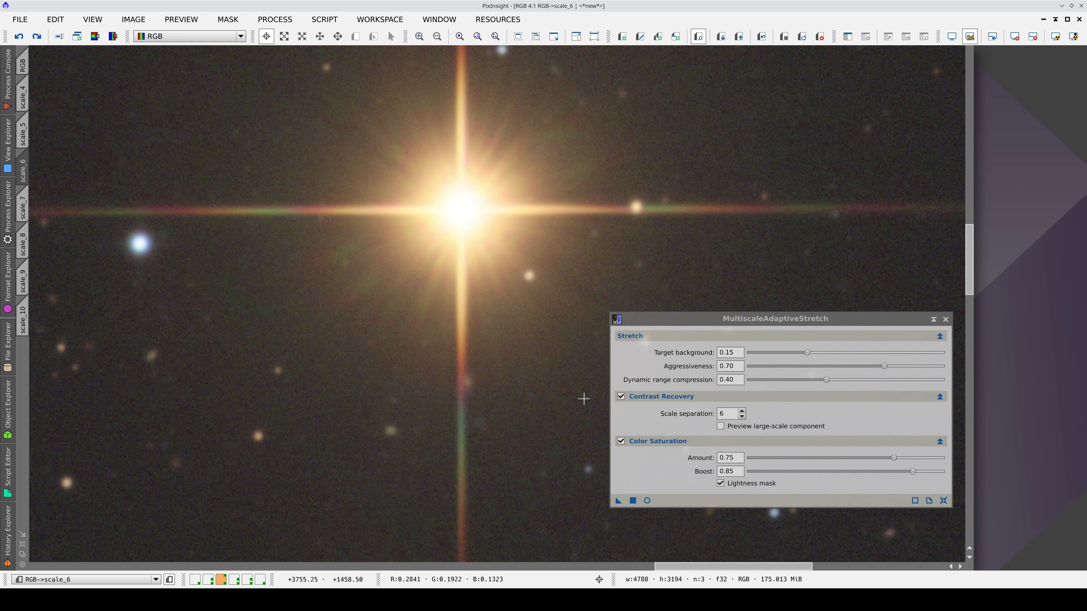
Cycle through the scale_7, scale_8, scale_9 and scale_10 previews to compare scale separation layers.
double_click(720, 414)
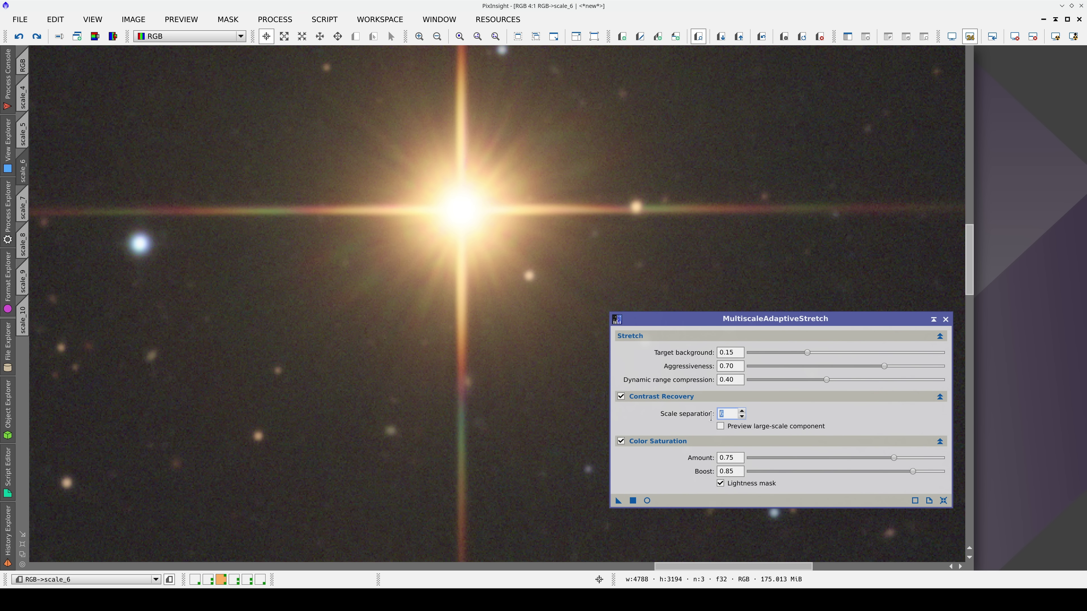
click(425, 396)
key(ctrl+Tab)
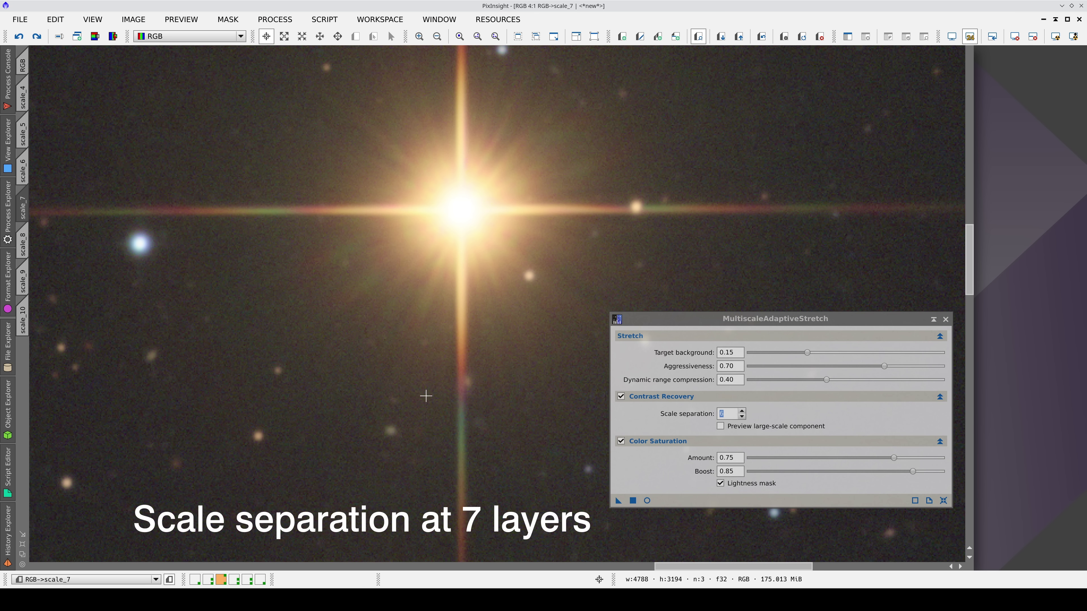
key(ctrl+Tab)
key(ctrl+Tab)
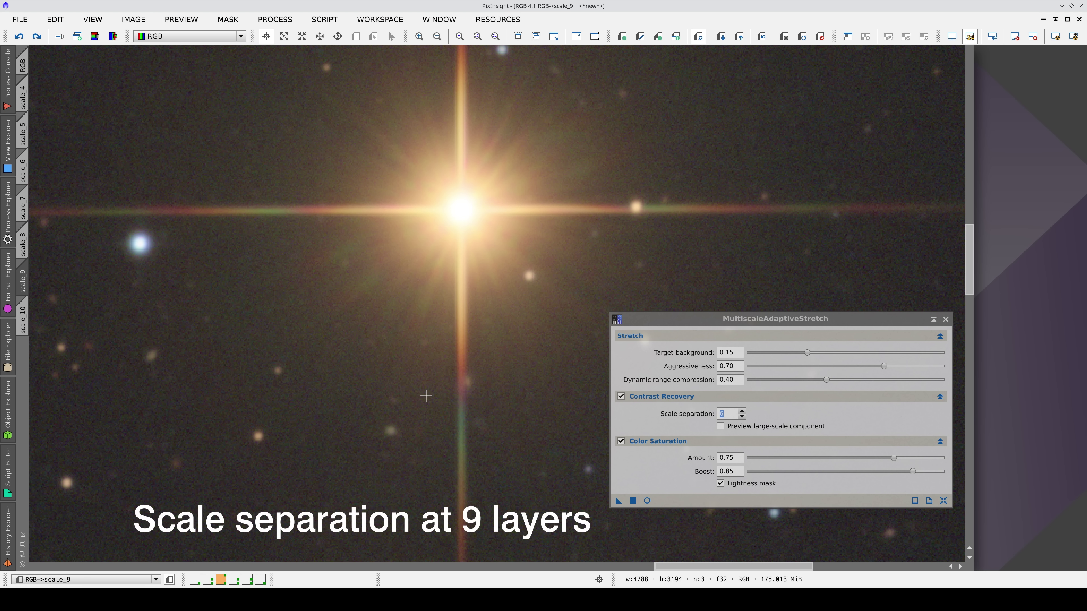
key(ctrl+Tab)
key(ctrl+Tab)
key(ctrl+Tab)
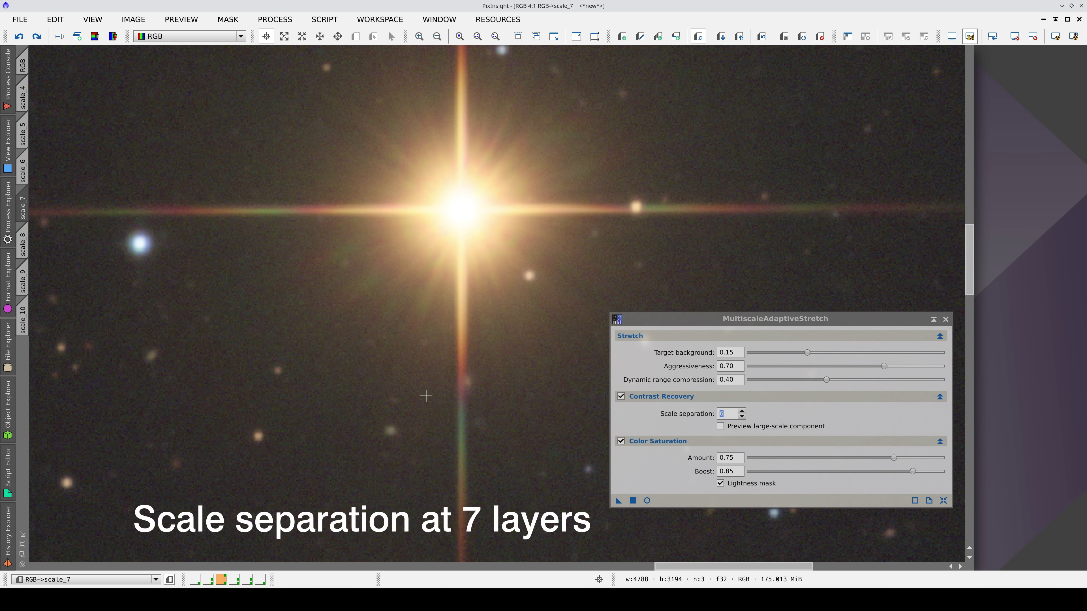
key(ctrl+Tab)
key(ctrl+Tab)
key(ctrl+Tab)
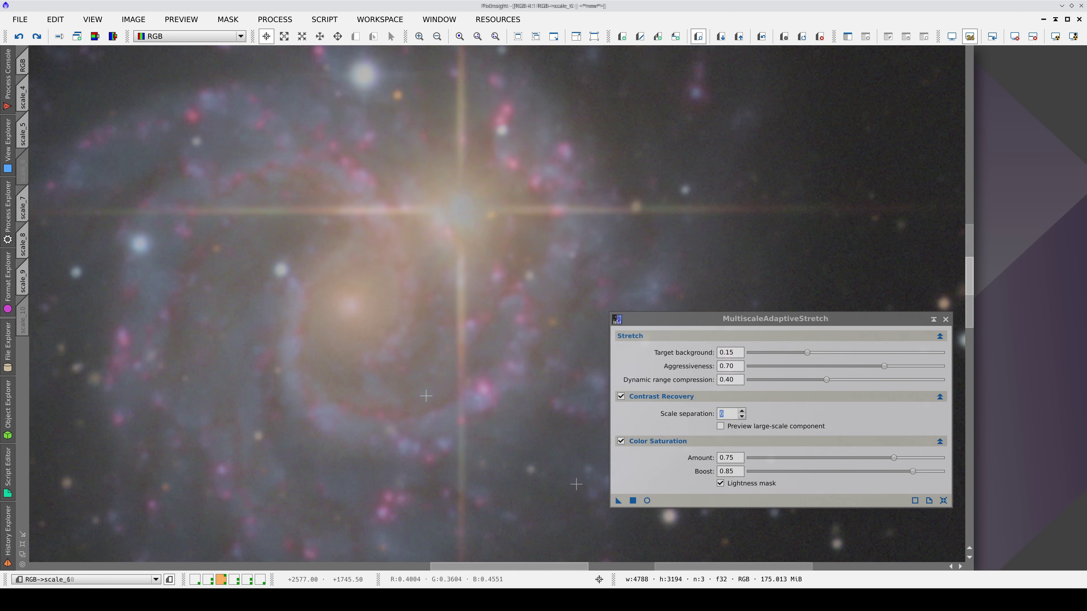
key(ctrl+Tab)
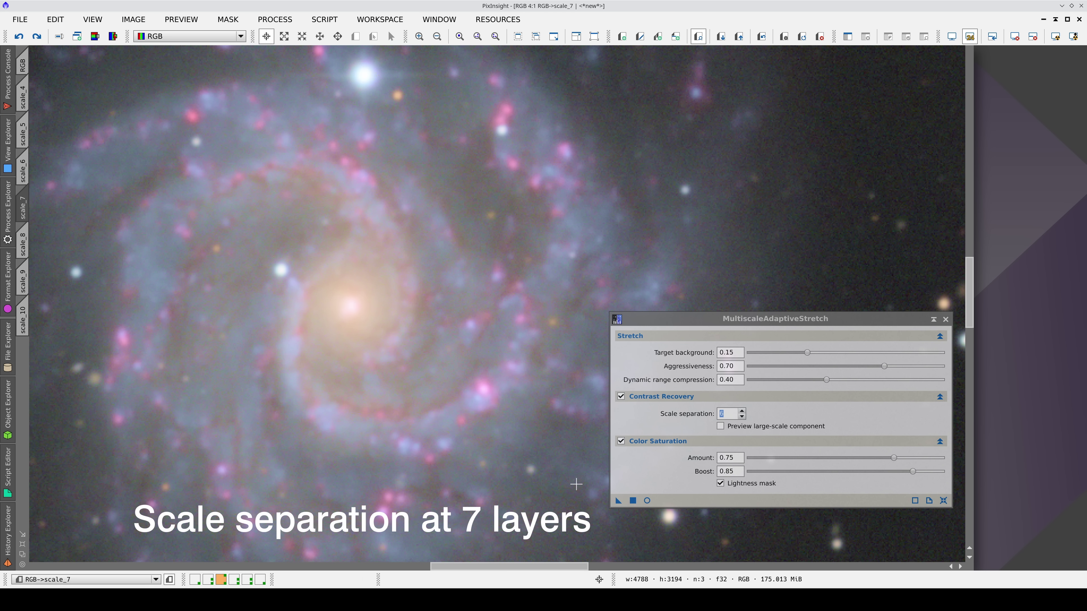
key(ctrl+Tab)
key(ctrl+Tab)
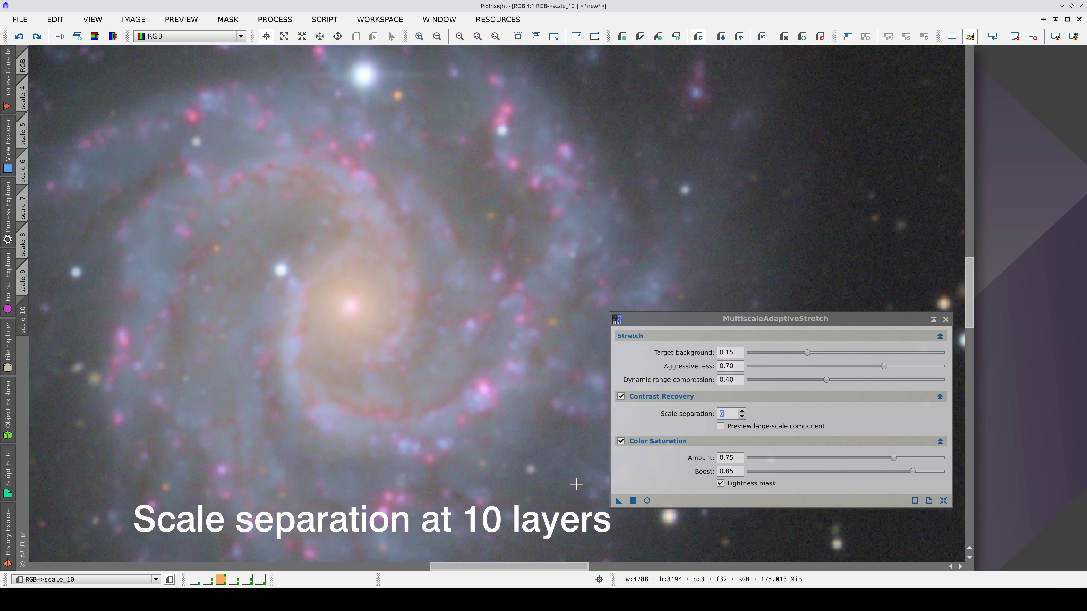